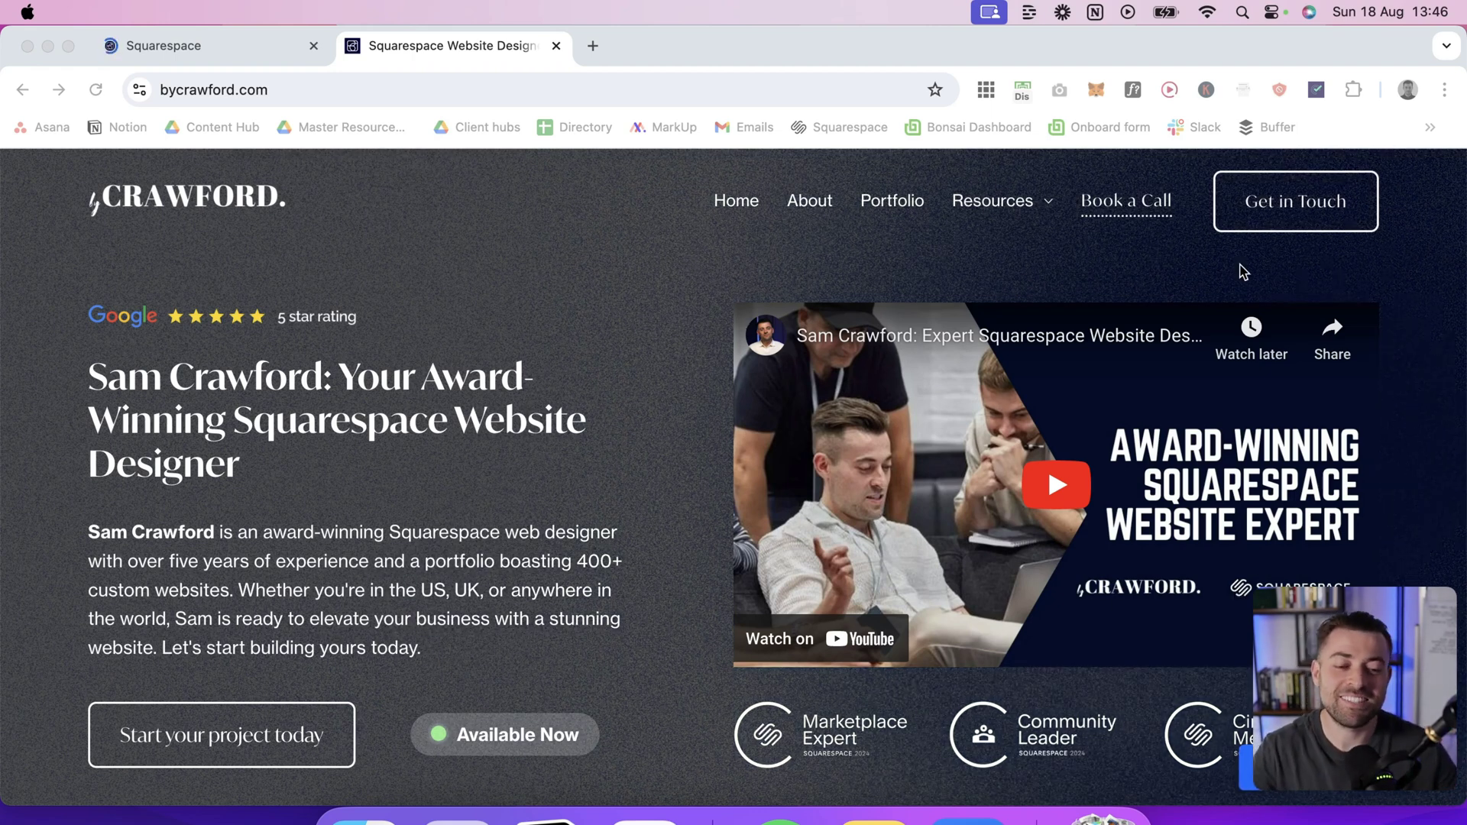
- Open the site's contact page and autofill the form with the saved full name and email address
click(1304, 217)
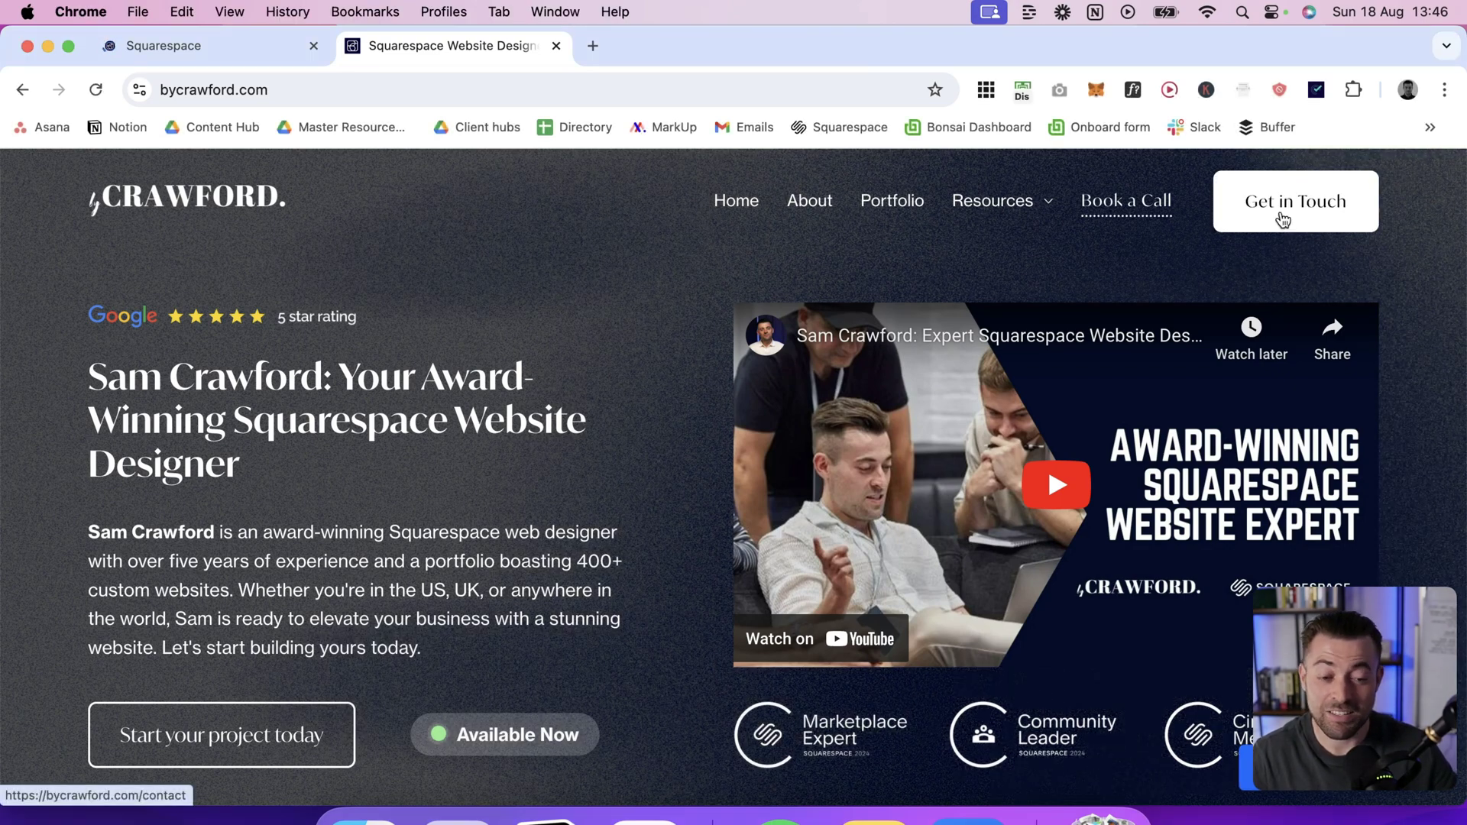
click(1283, 220)
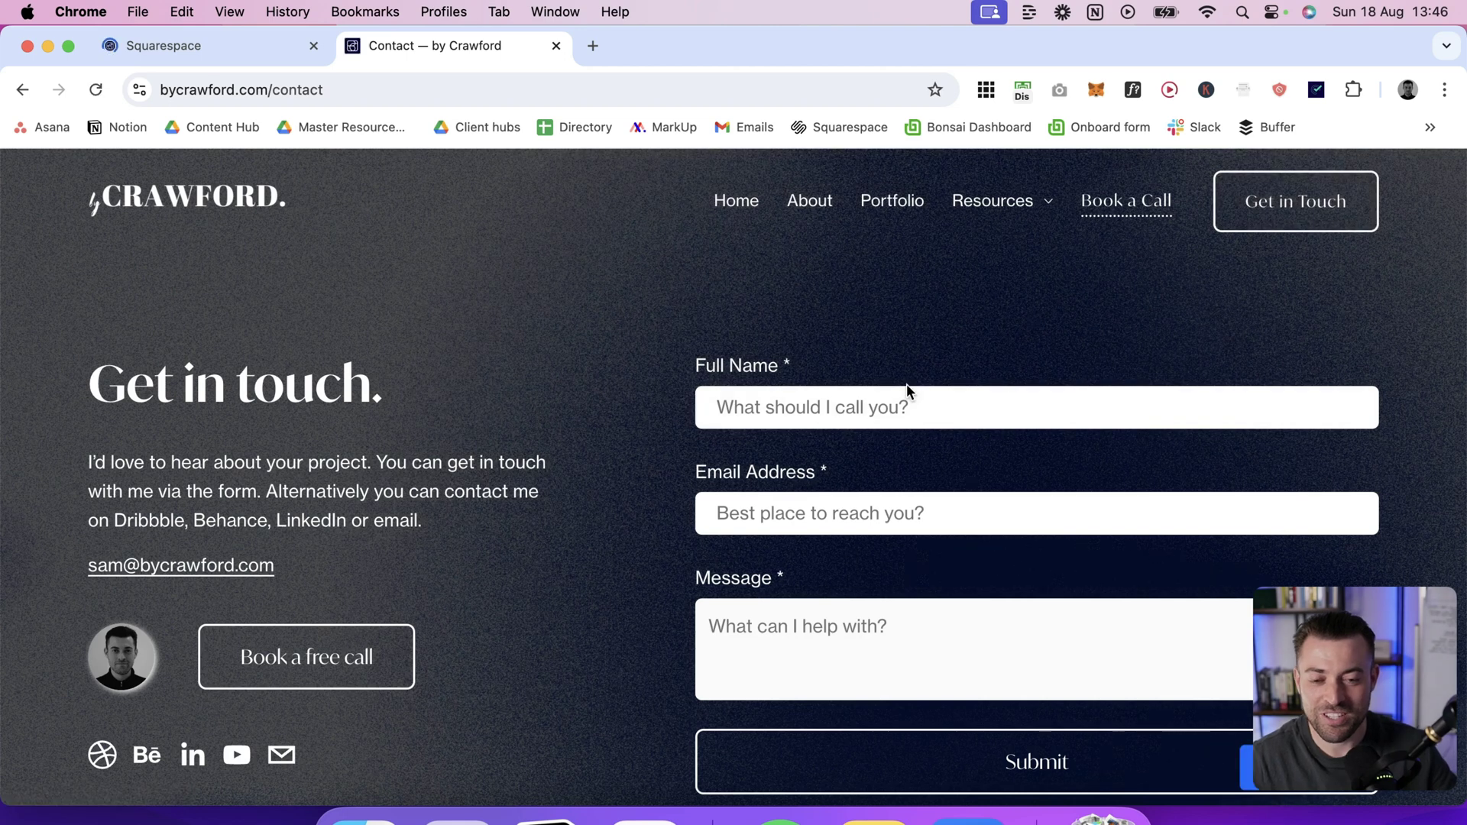
scroll(906, 390, down, 2)
click(882, 338)
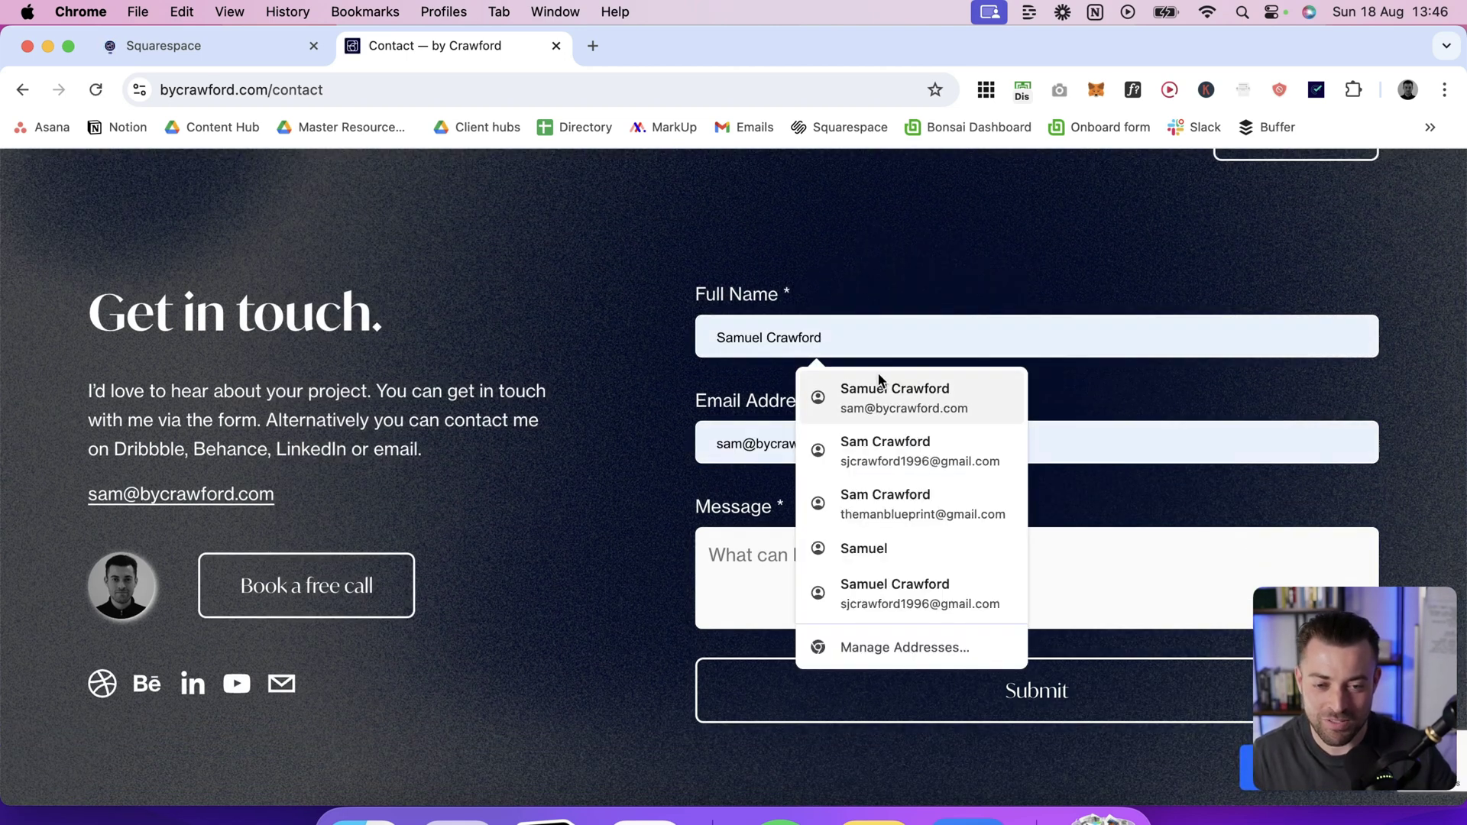
click(858, 399)
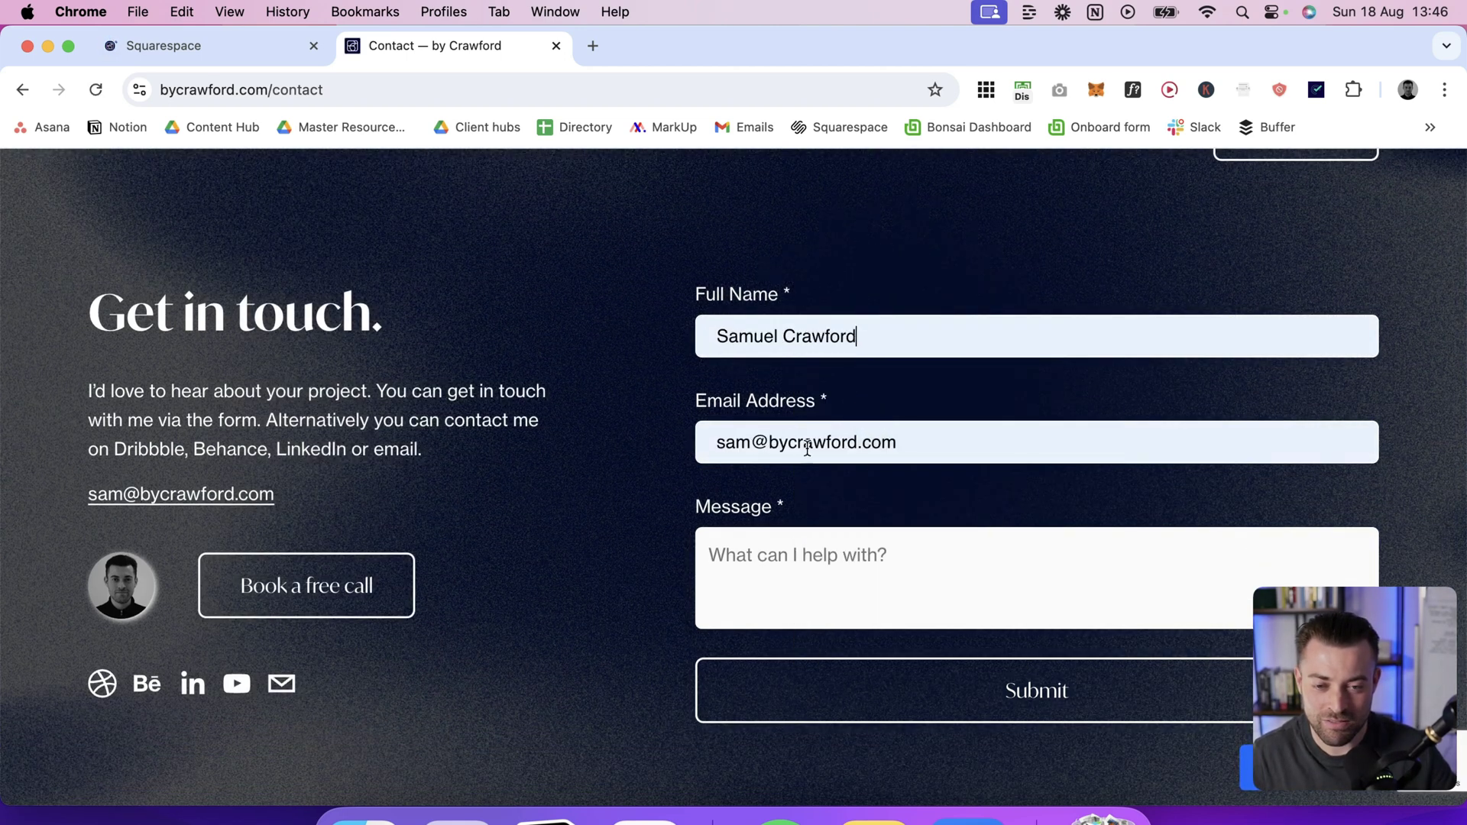
- Enter the message "Help me with this YouTube video bro." and submit the contact form
click(846, 534)
text(Help )
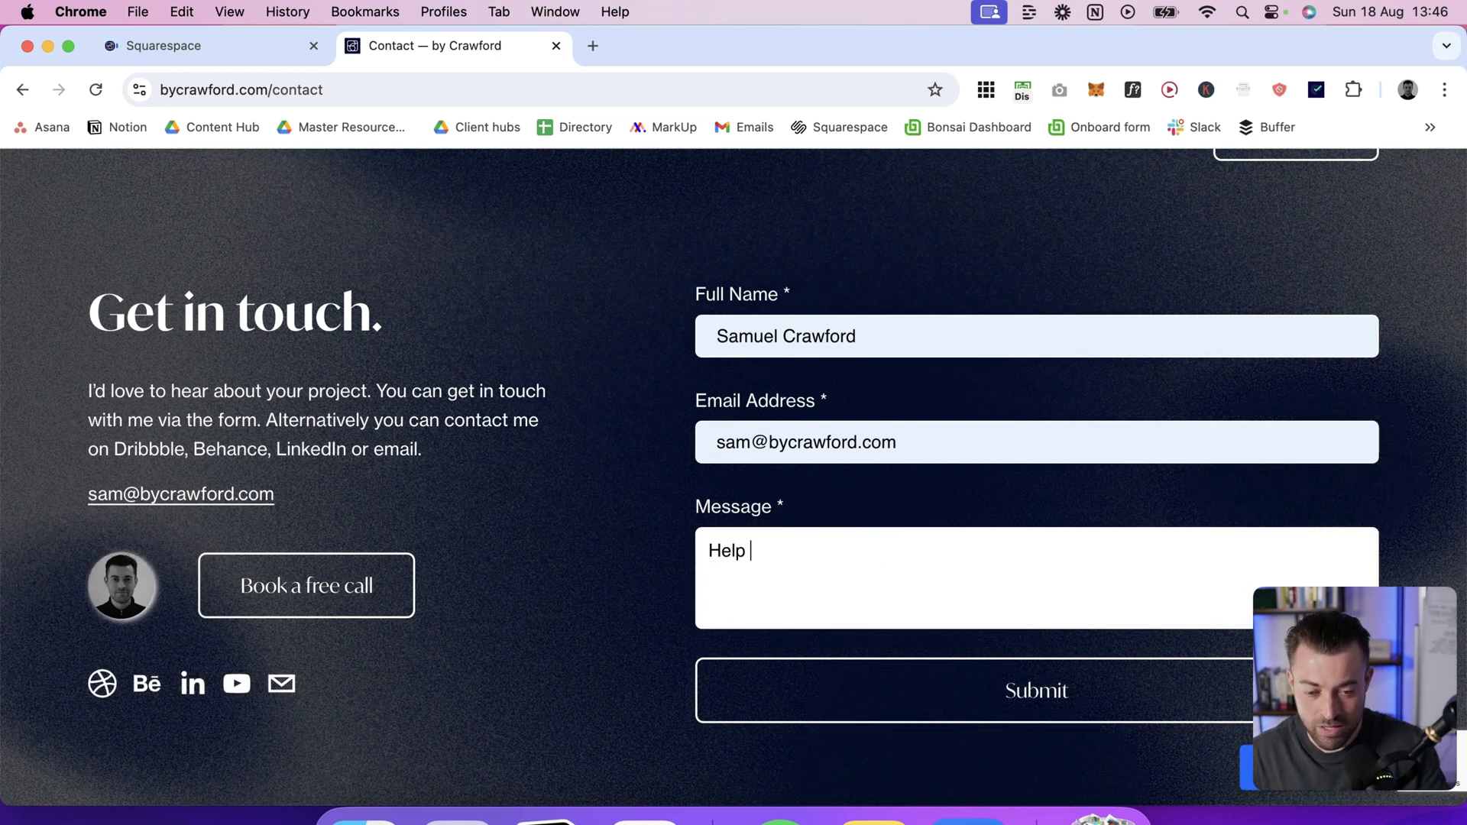
text(me with this )
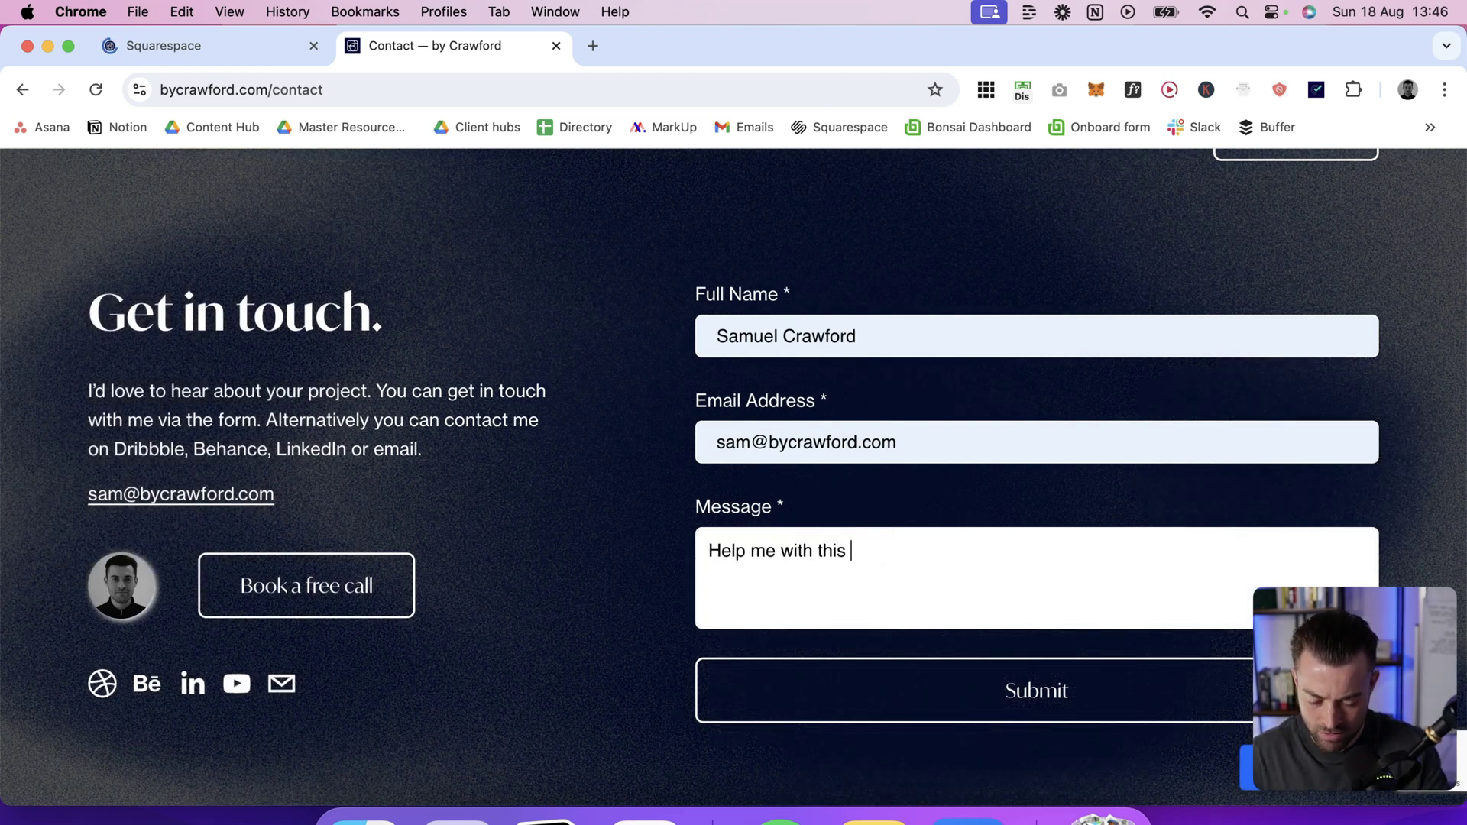
text(YouTube video )
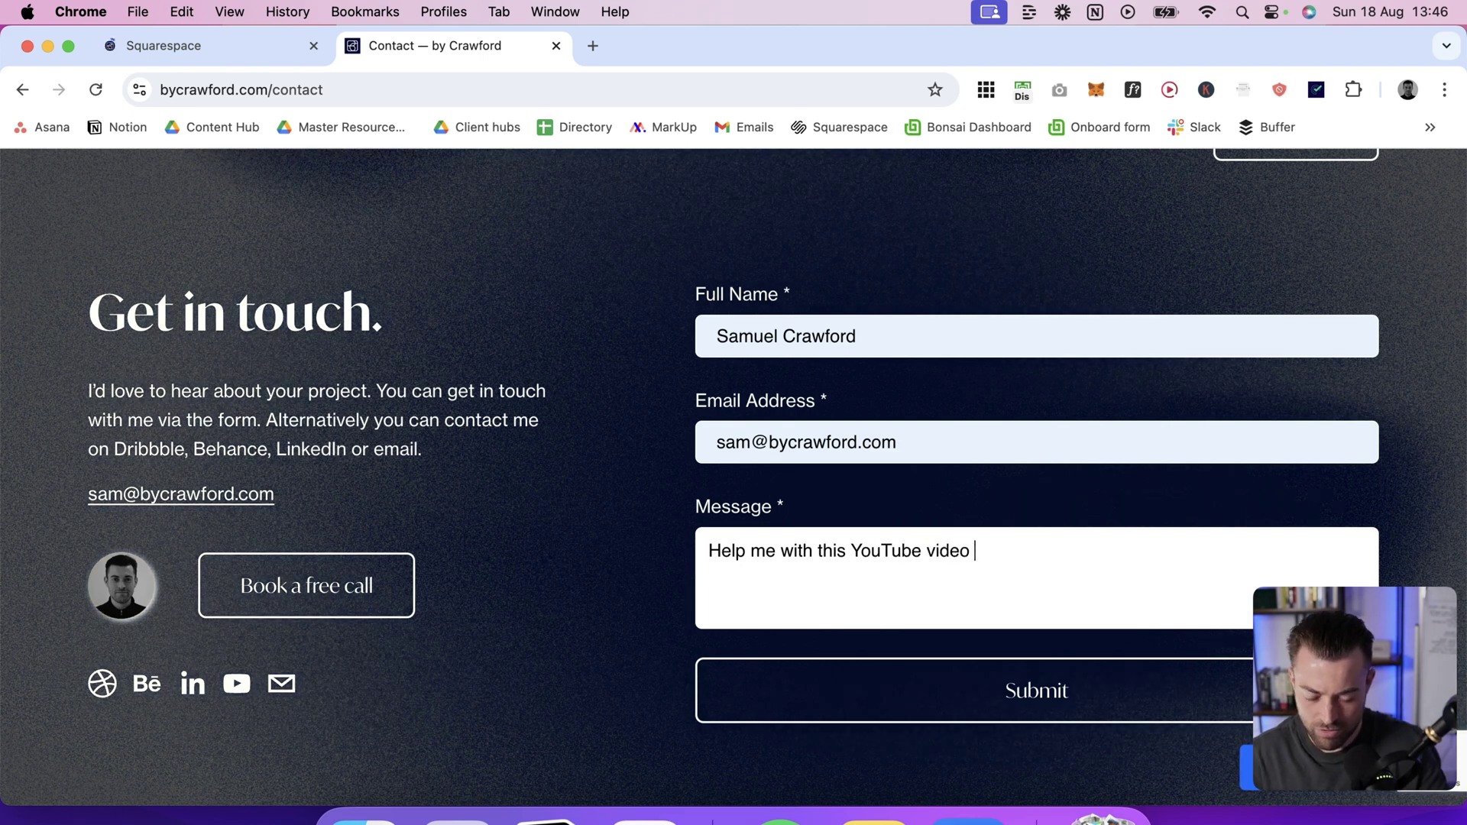
text(bro.)
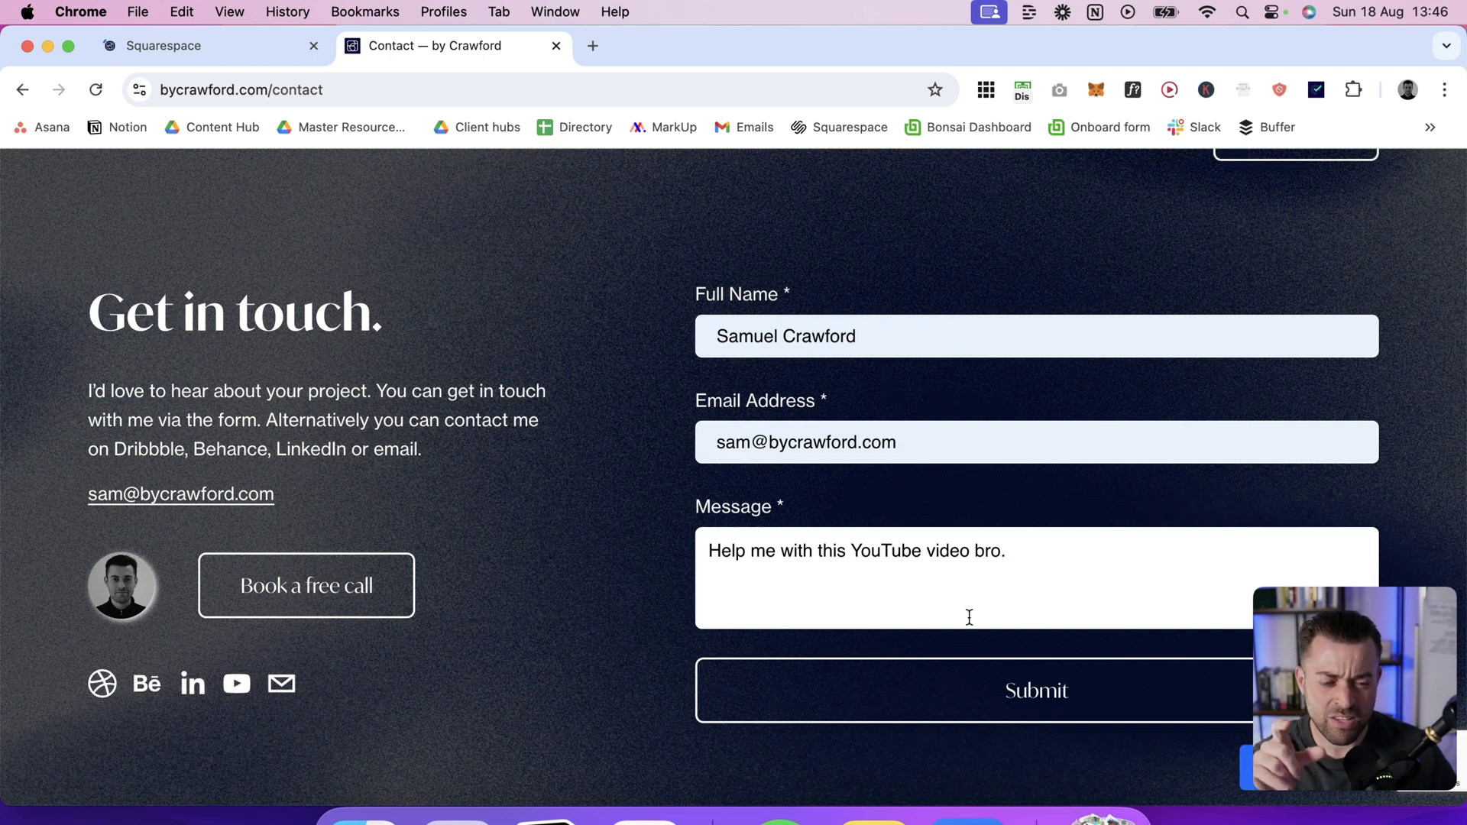
click(991, 716)
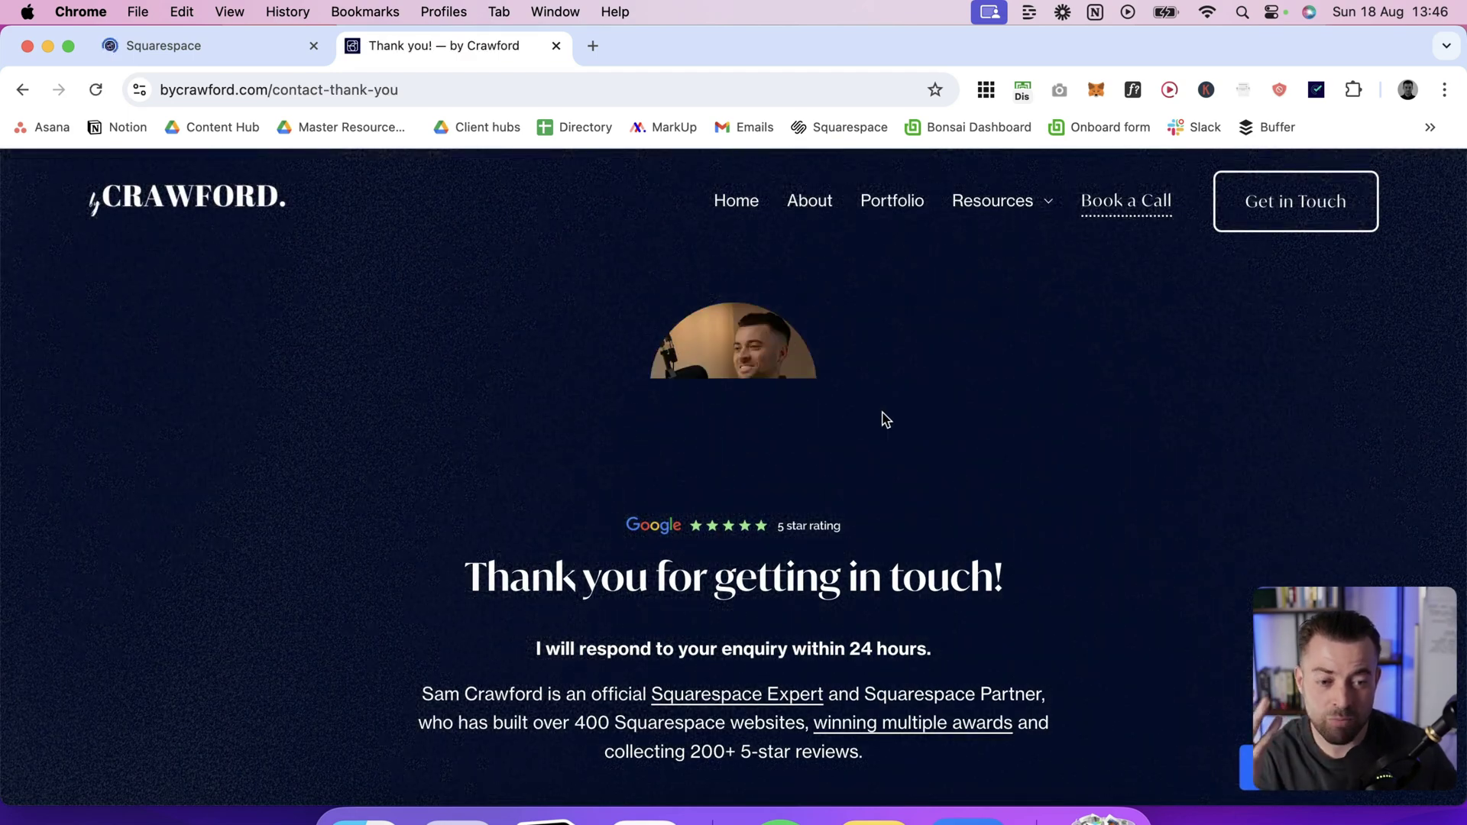
- Examine the thank-you page from its portrait and heading through the call-to-action links to the FAQs
scroll(881, 413, down, 5)
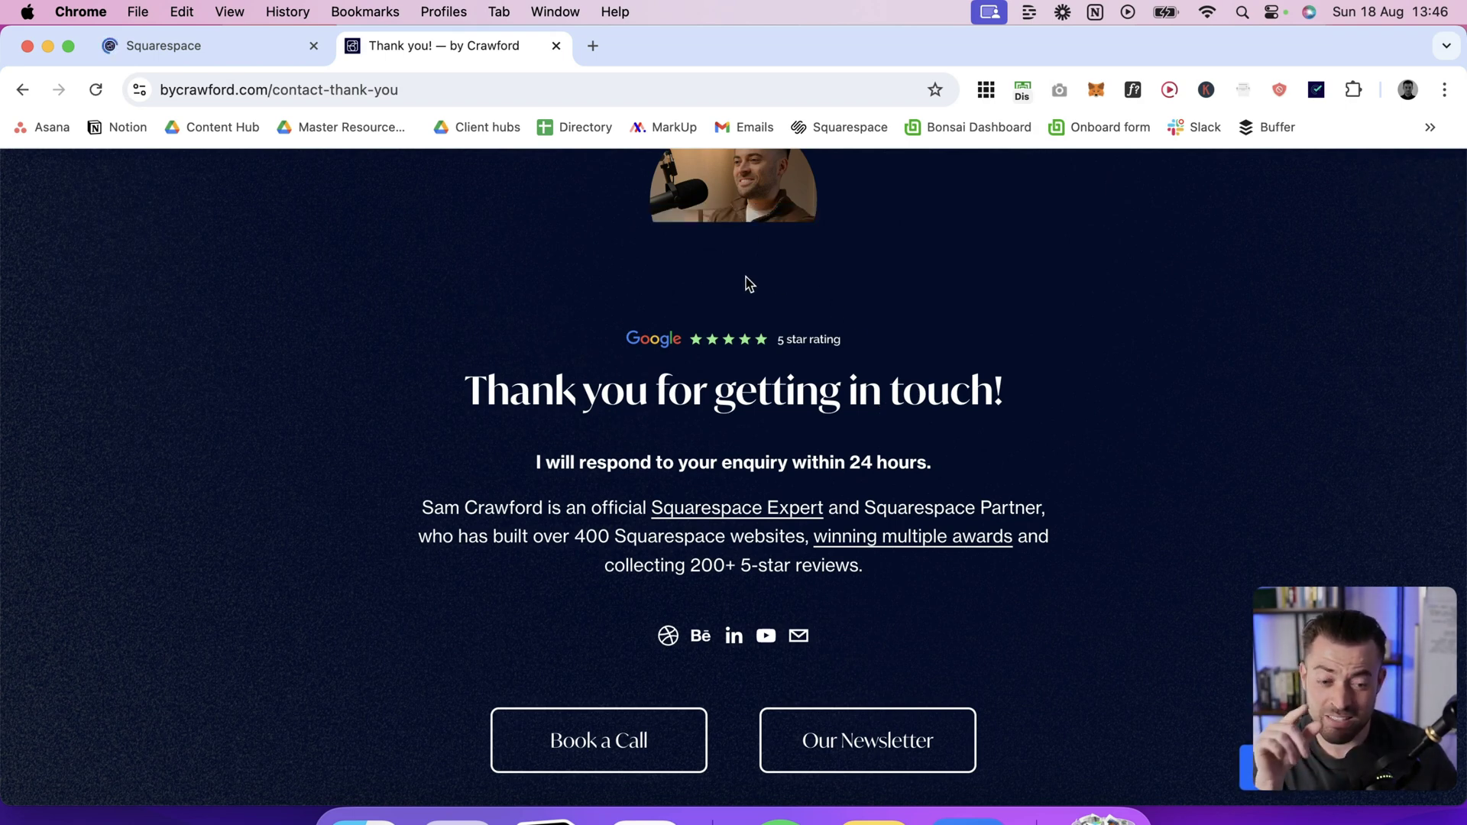
scroll(741, 295, up, 1)
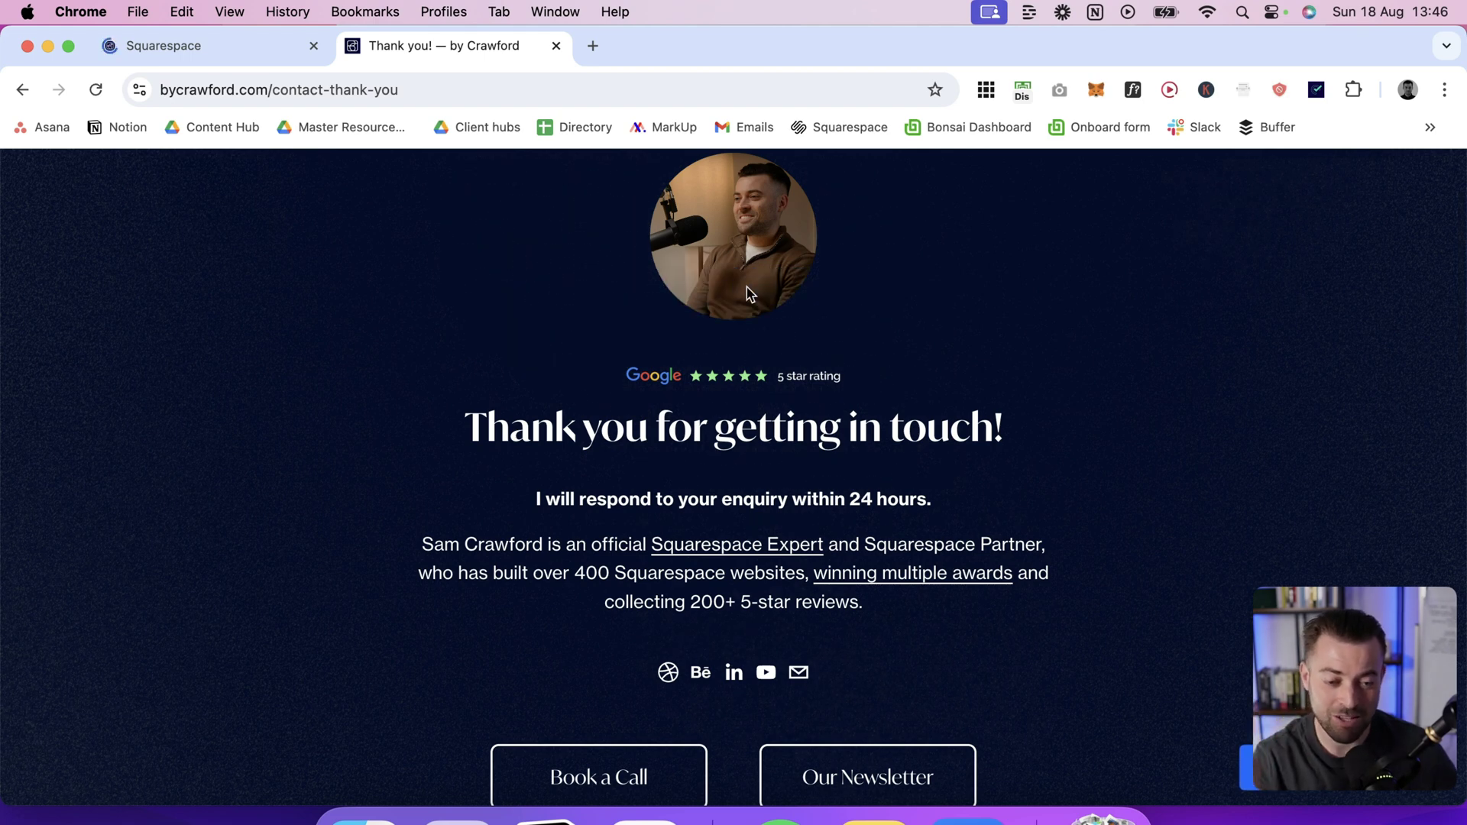
scroll(748, 292, up, 3)
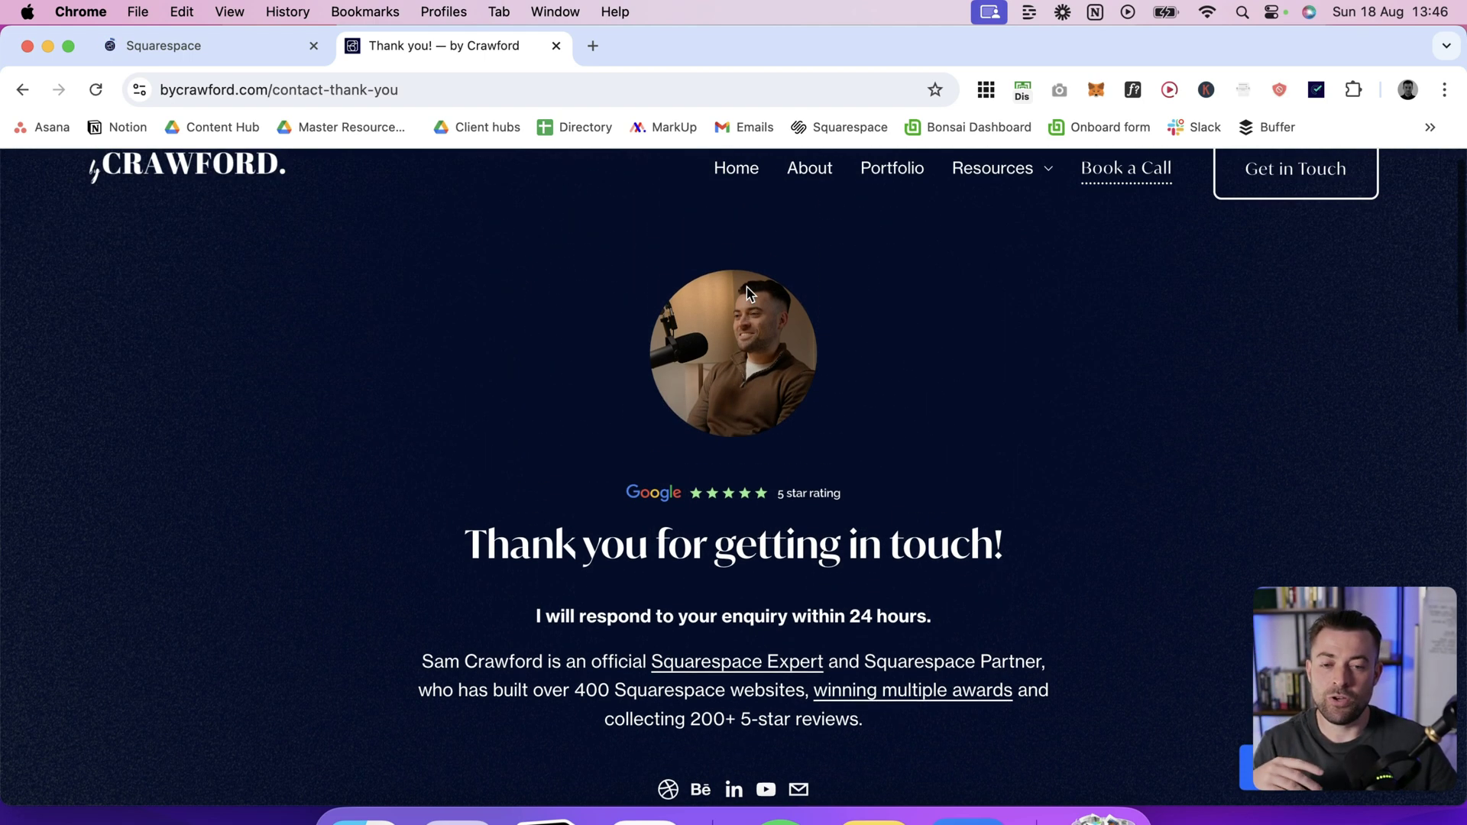
scroll(747, 293, up, 1)
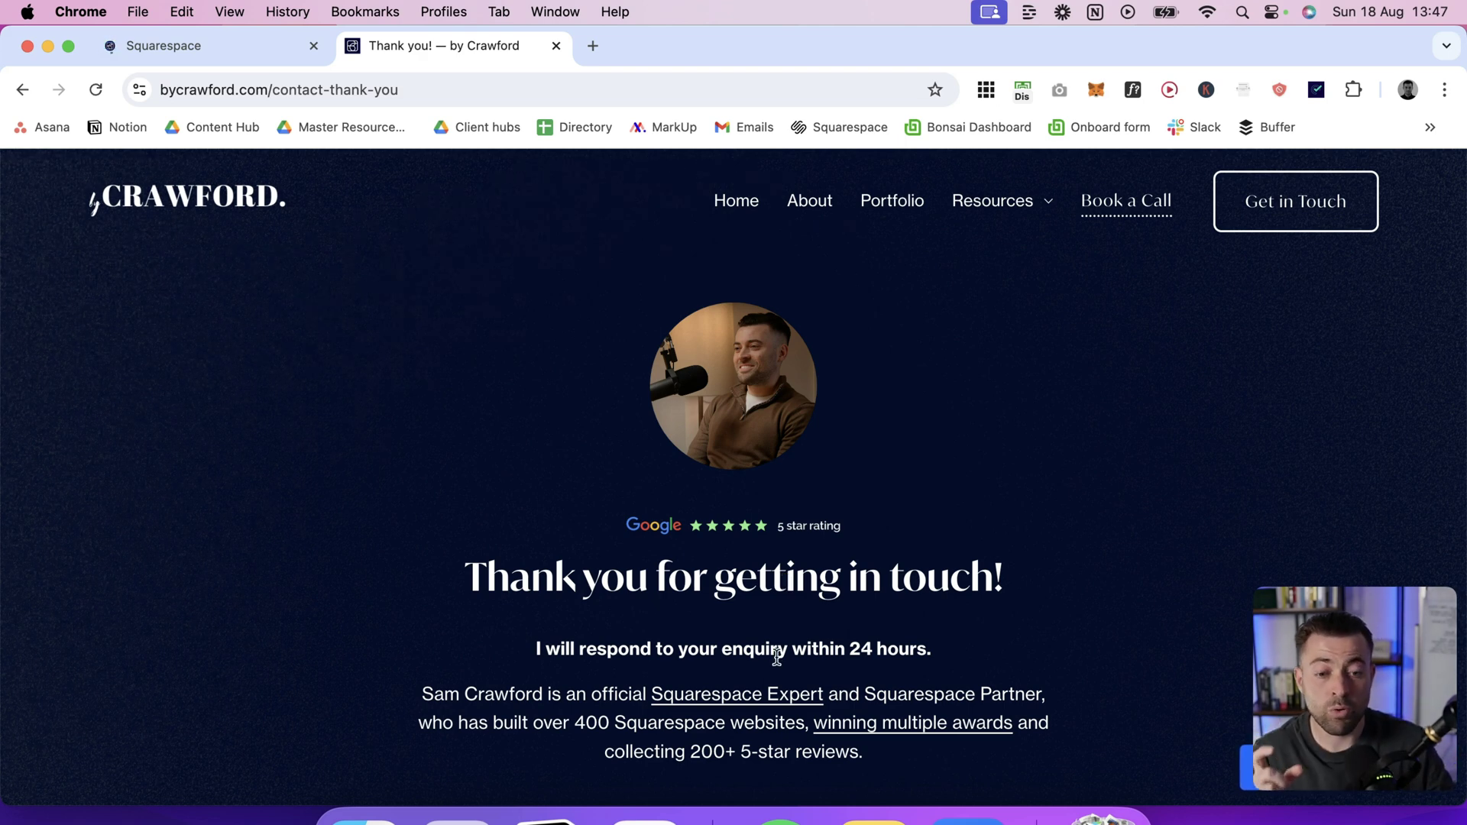
scroll(775, 657, down, 2)
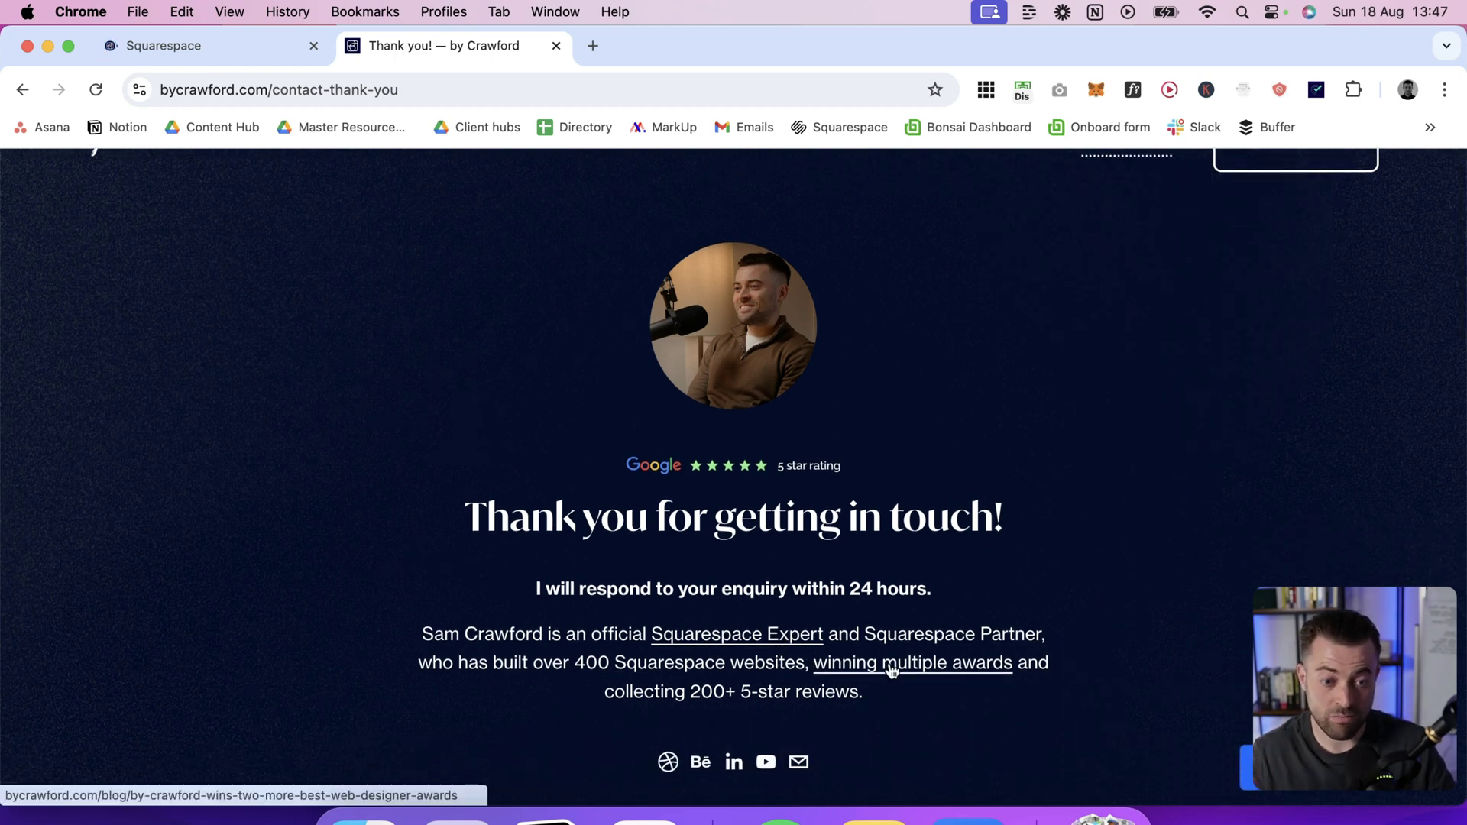
scroll(891, 670, down, 8)
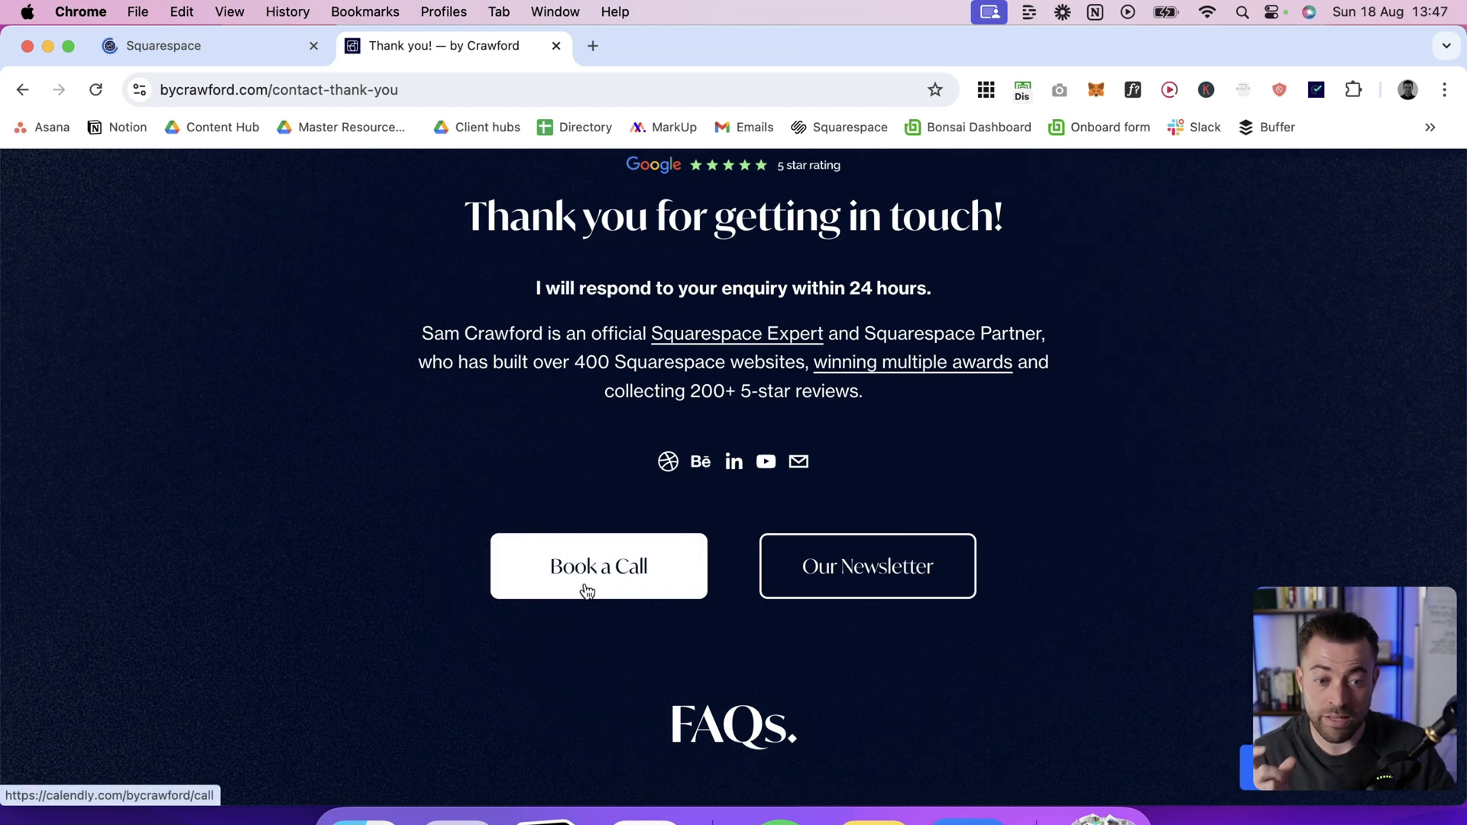
scroll(949, 606, down, 15)
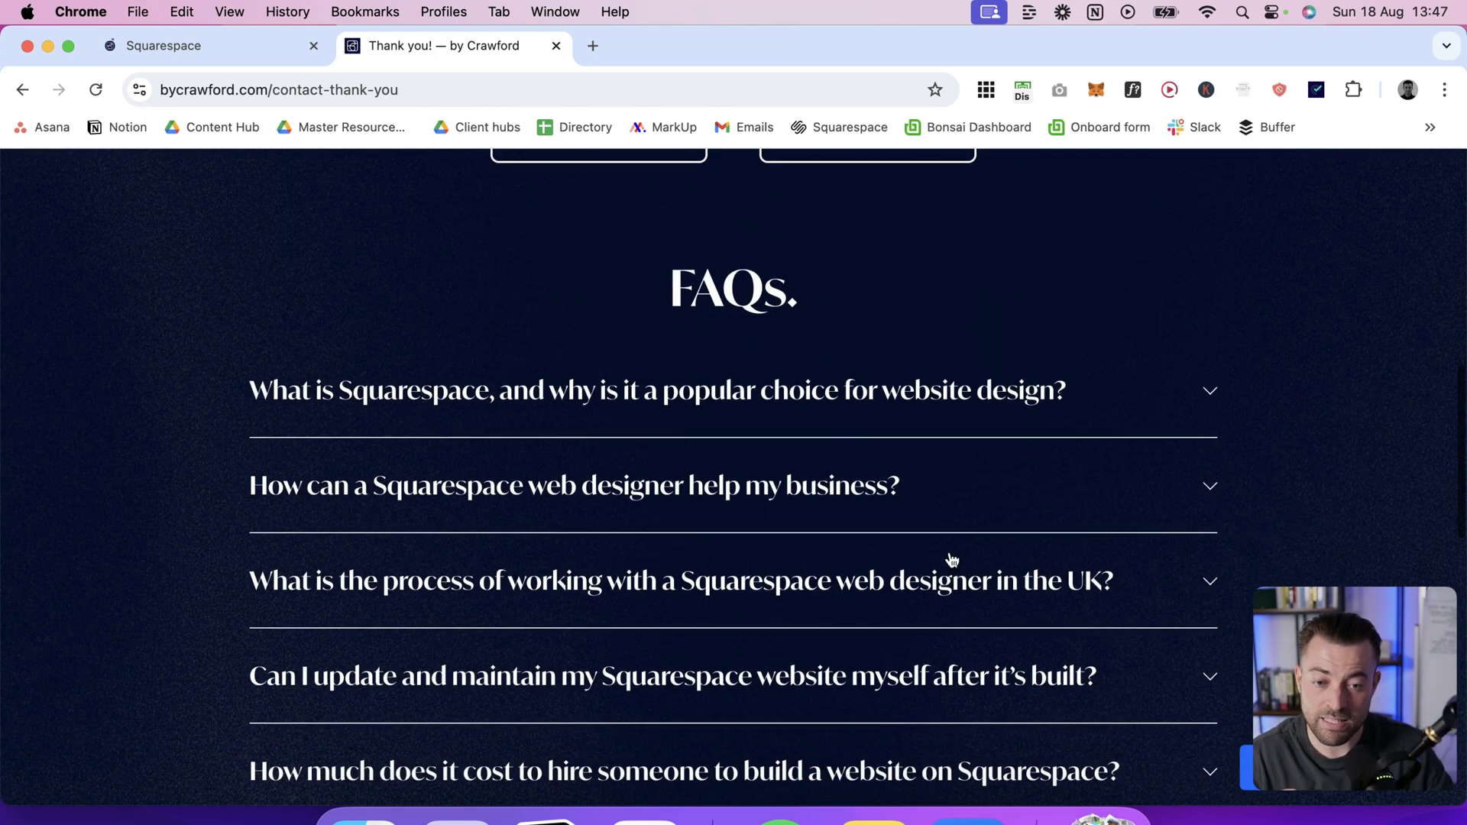
scroll(936, 491, down, 10)
scroll(936, 490, up, 20)
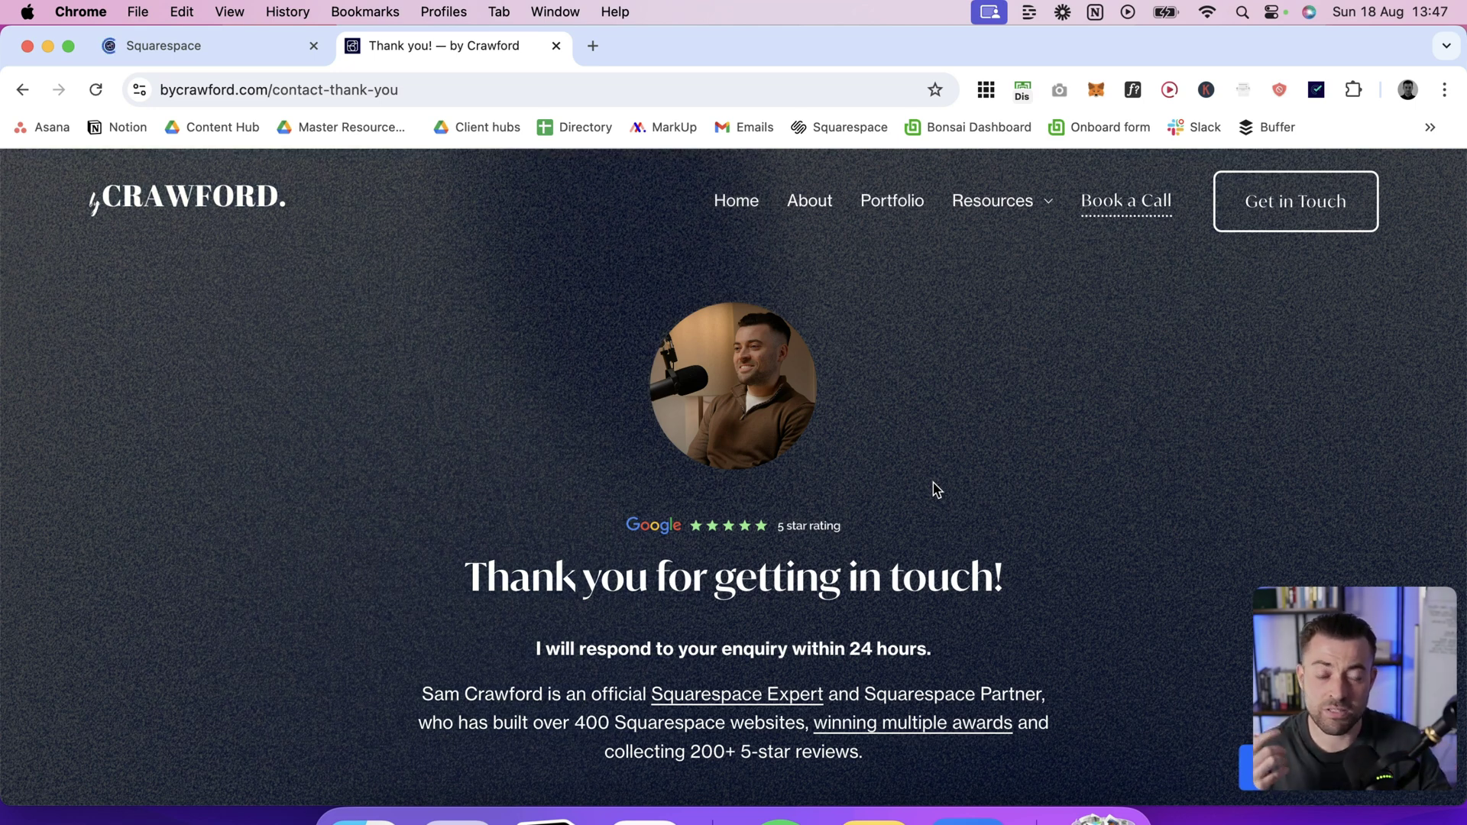
scroll(598, 464, down, 5)
scroll(598, 463, up, 5)
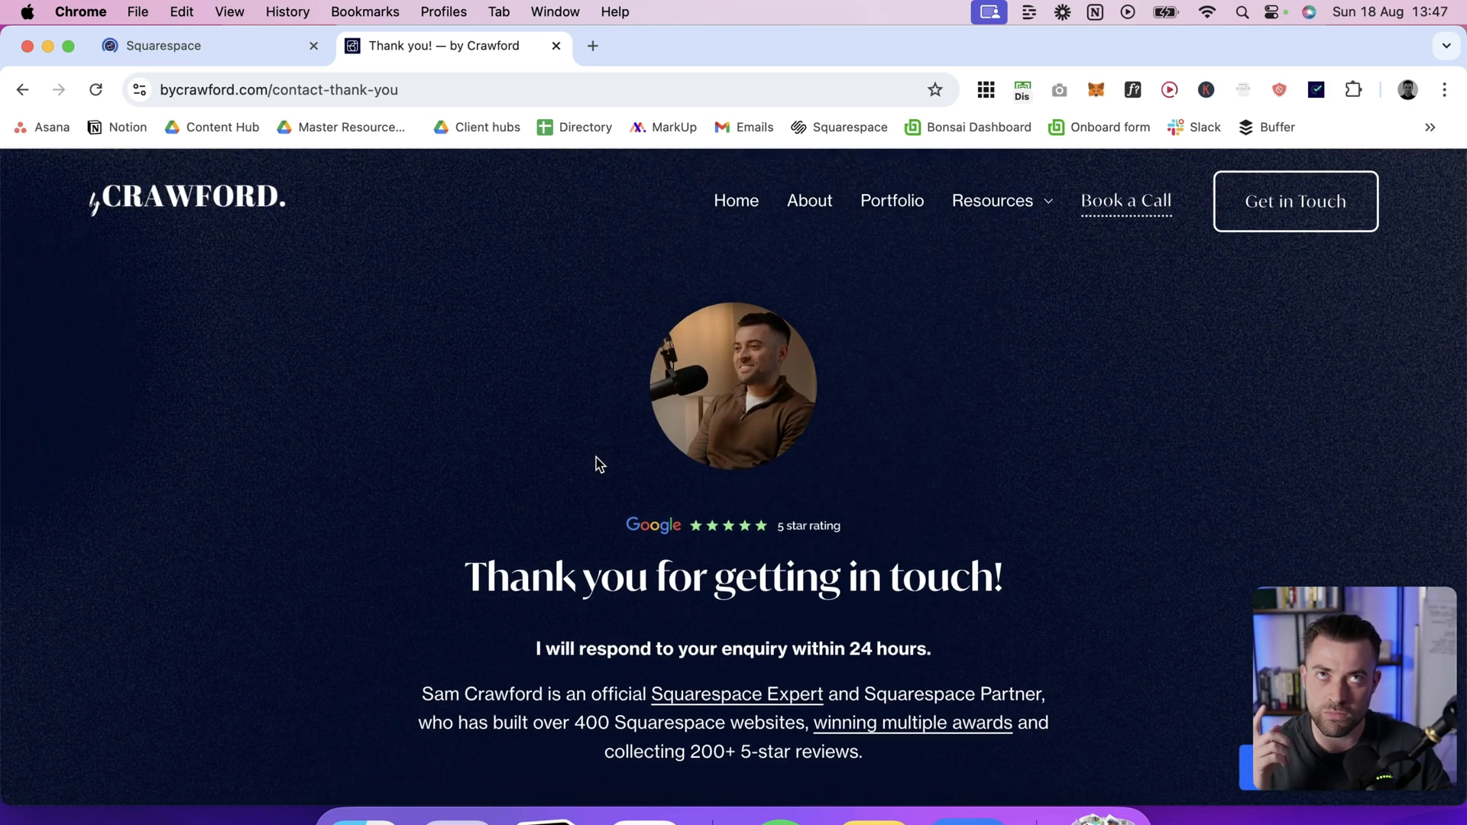
- View the newsletter sign-up page linked from the thank-you page, and return to the thank-you page
scroll(598, 463, down, 4)
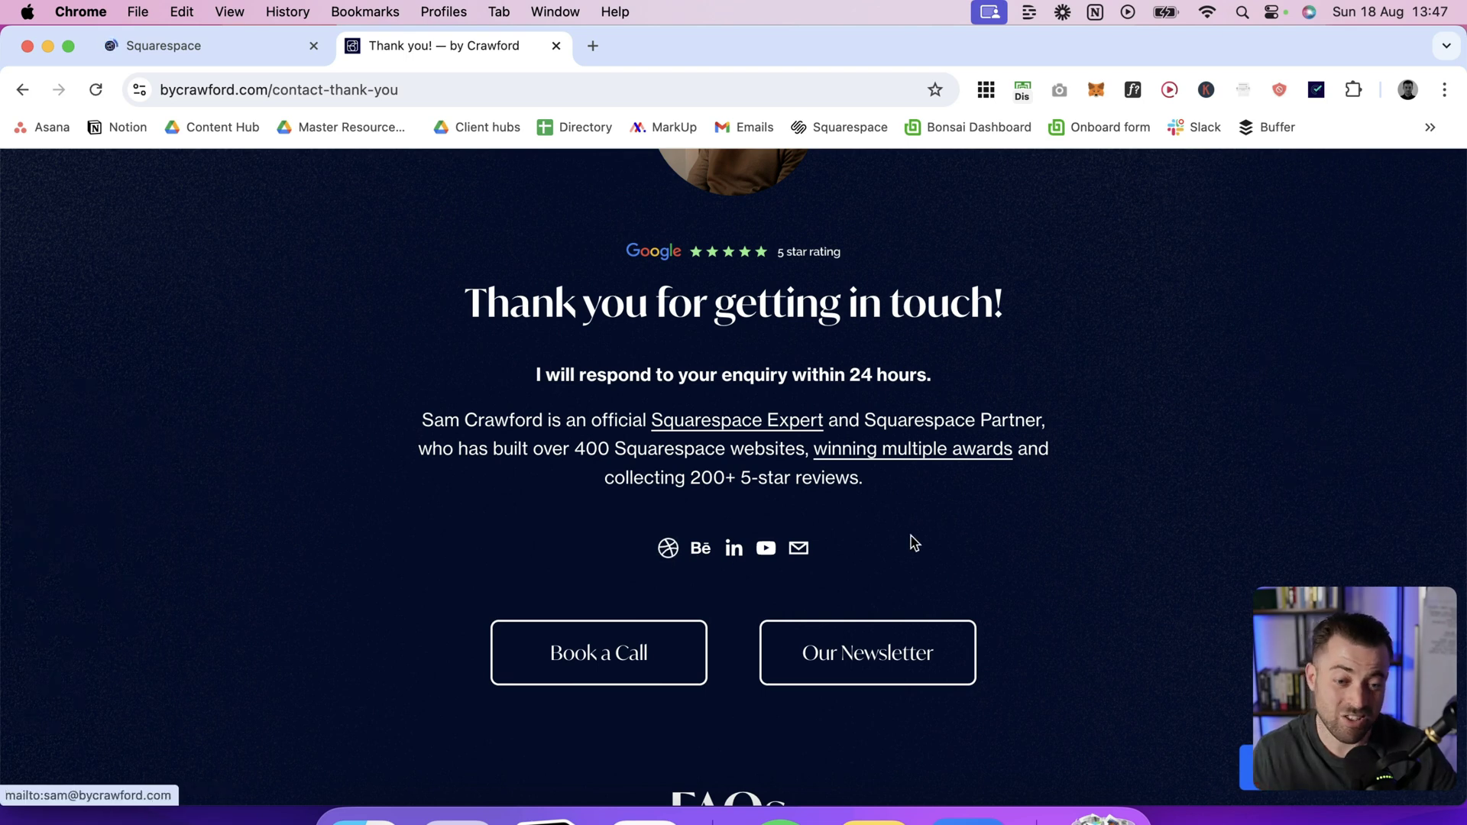
click(857, 653)
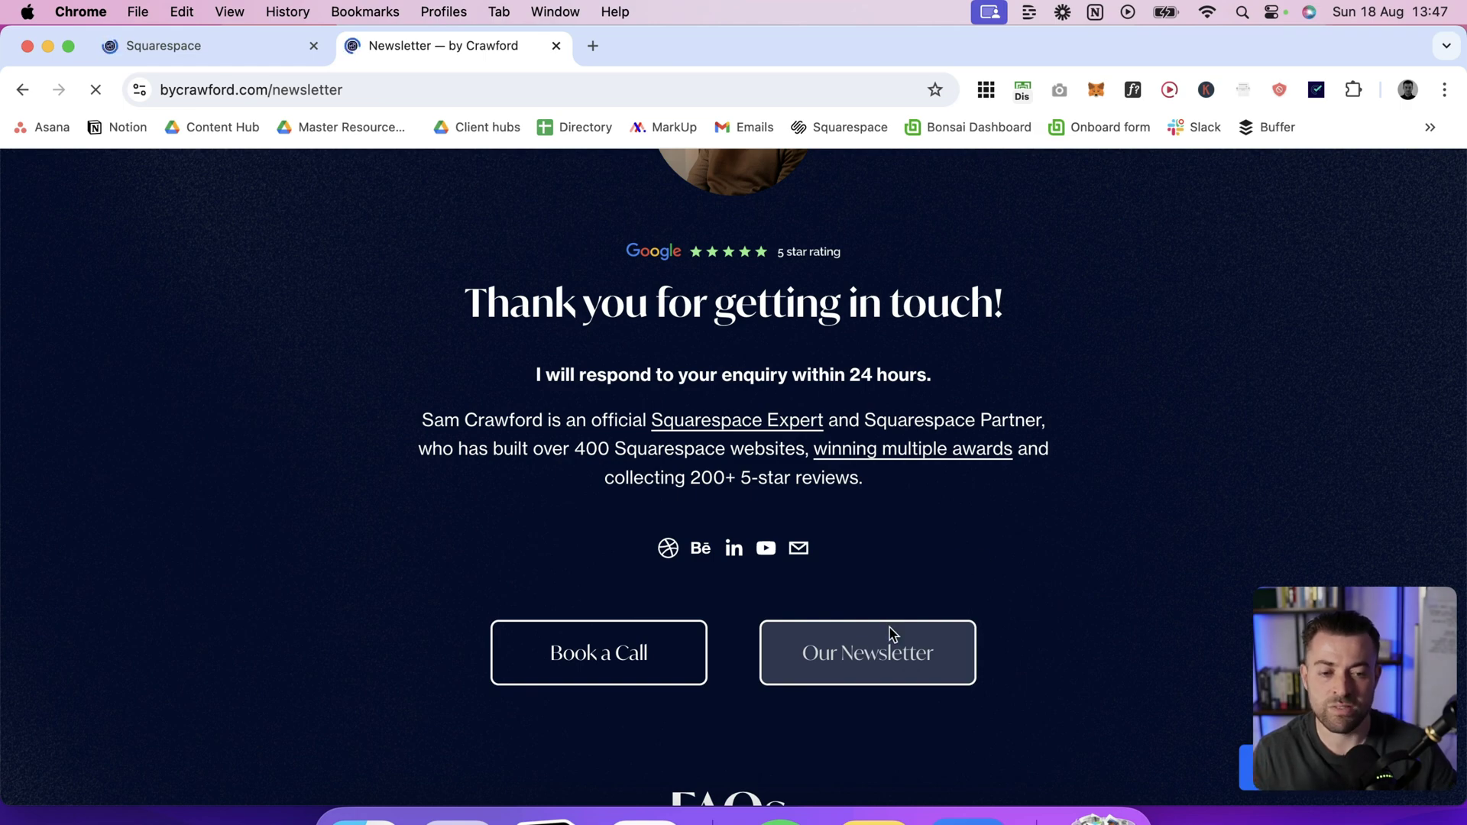
scroll(993, 688, down, 6)
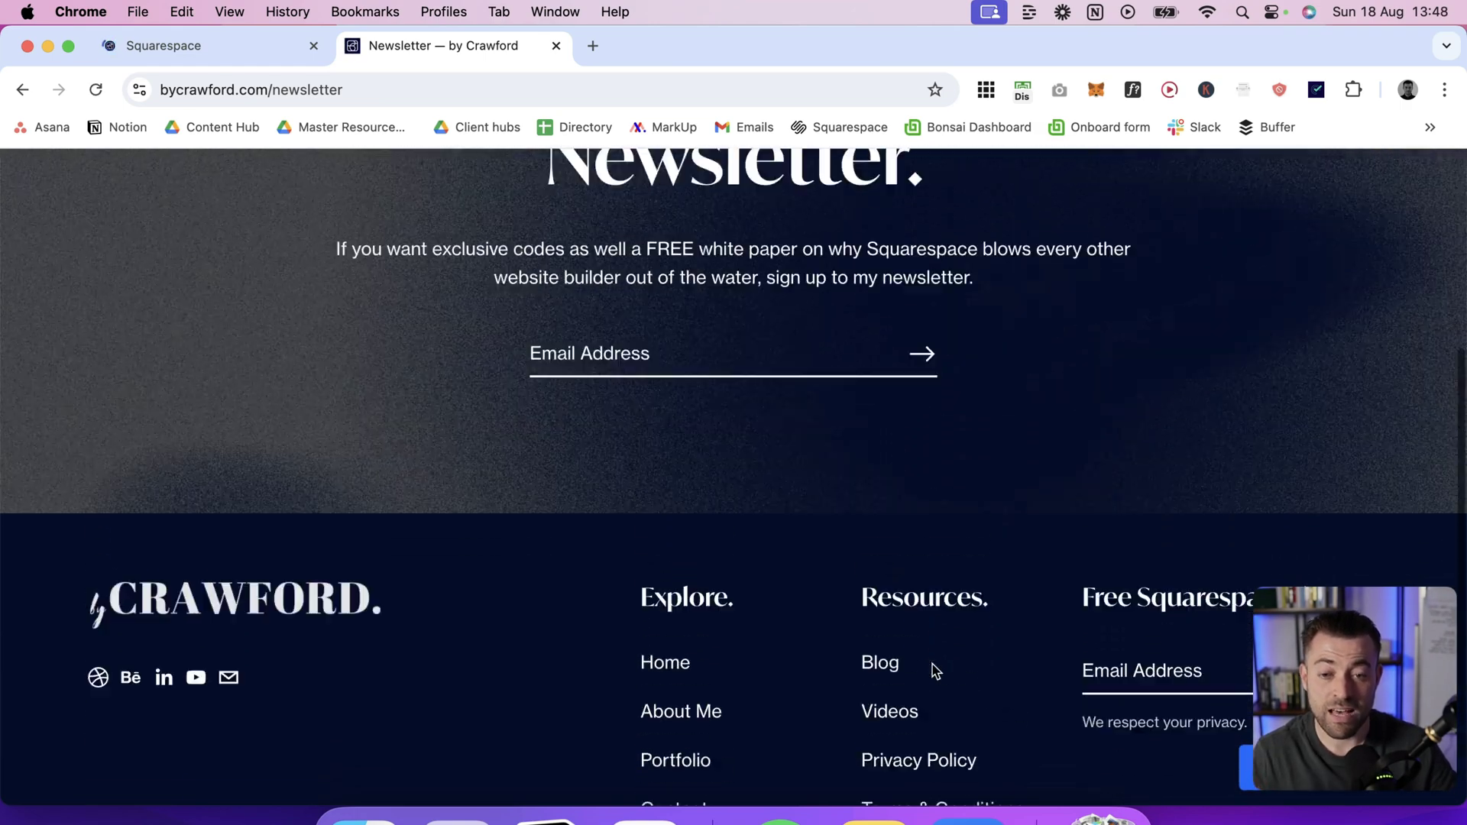
scroll(933, 672, up, 6)
click(22, 91)
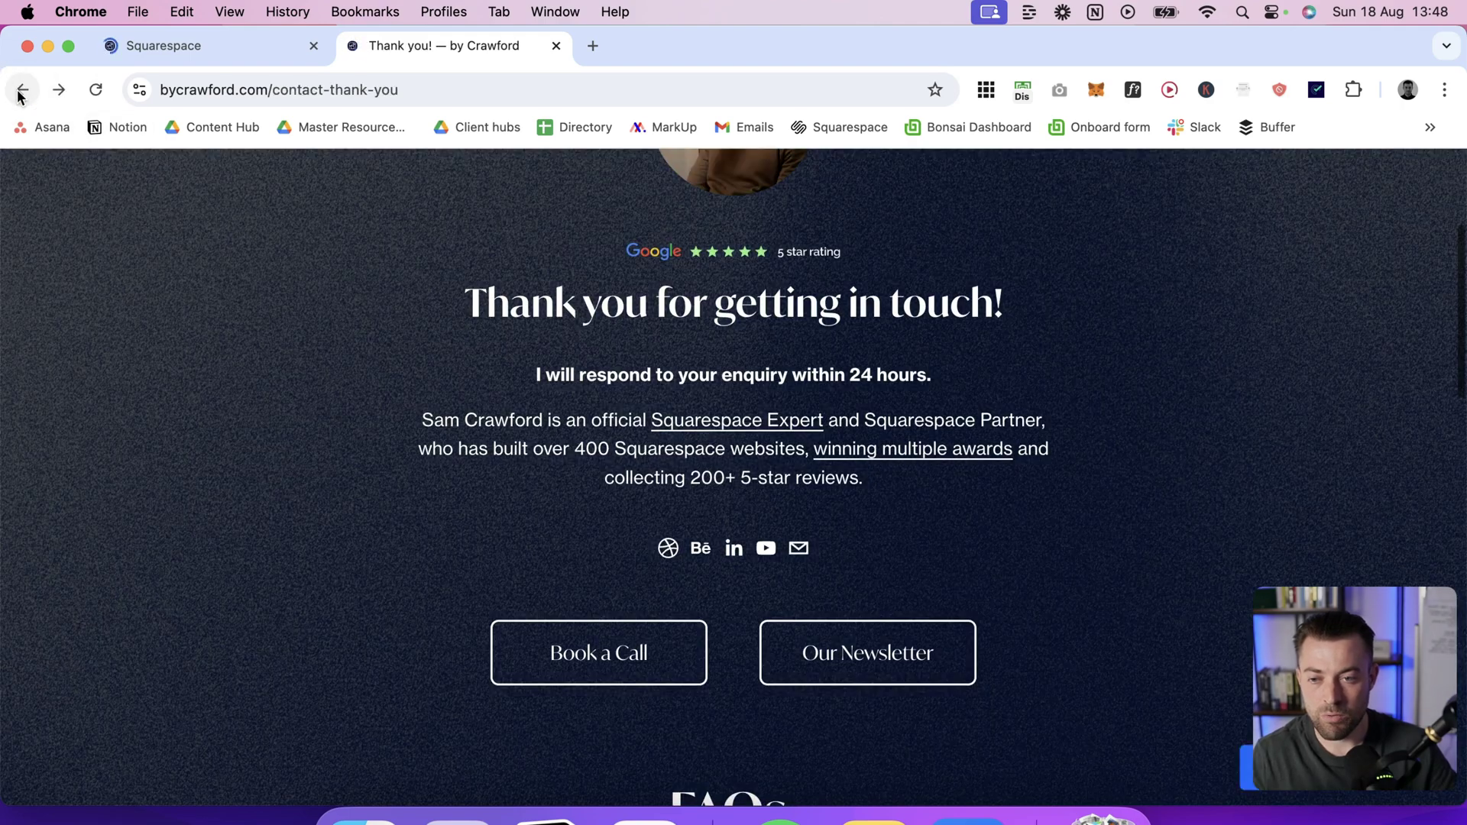
- Review the thank-you page's heading and text, its Book a Call and Our Newsletter links, and the FAQs section
scroll(603, 364, up, 4)
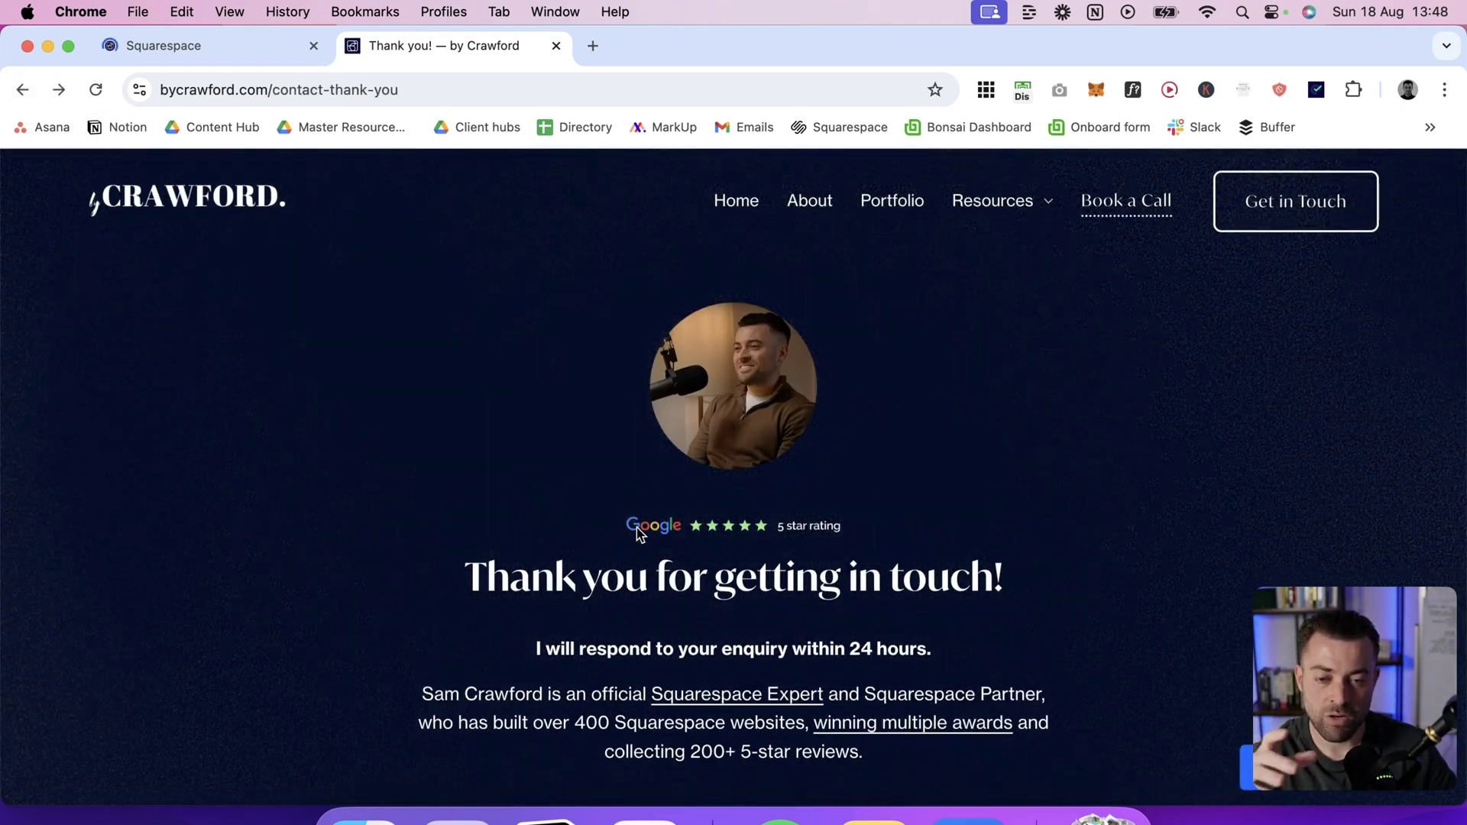
drag(498, 590, 1155, 772)
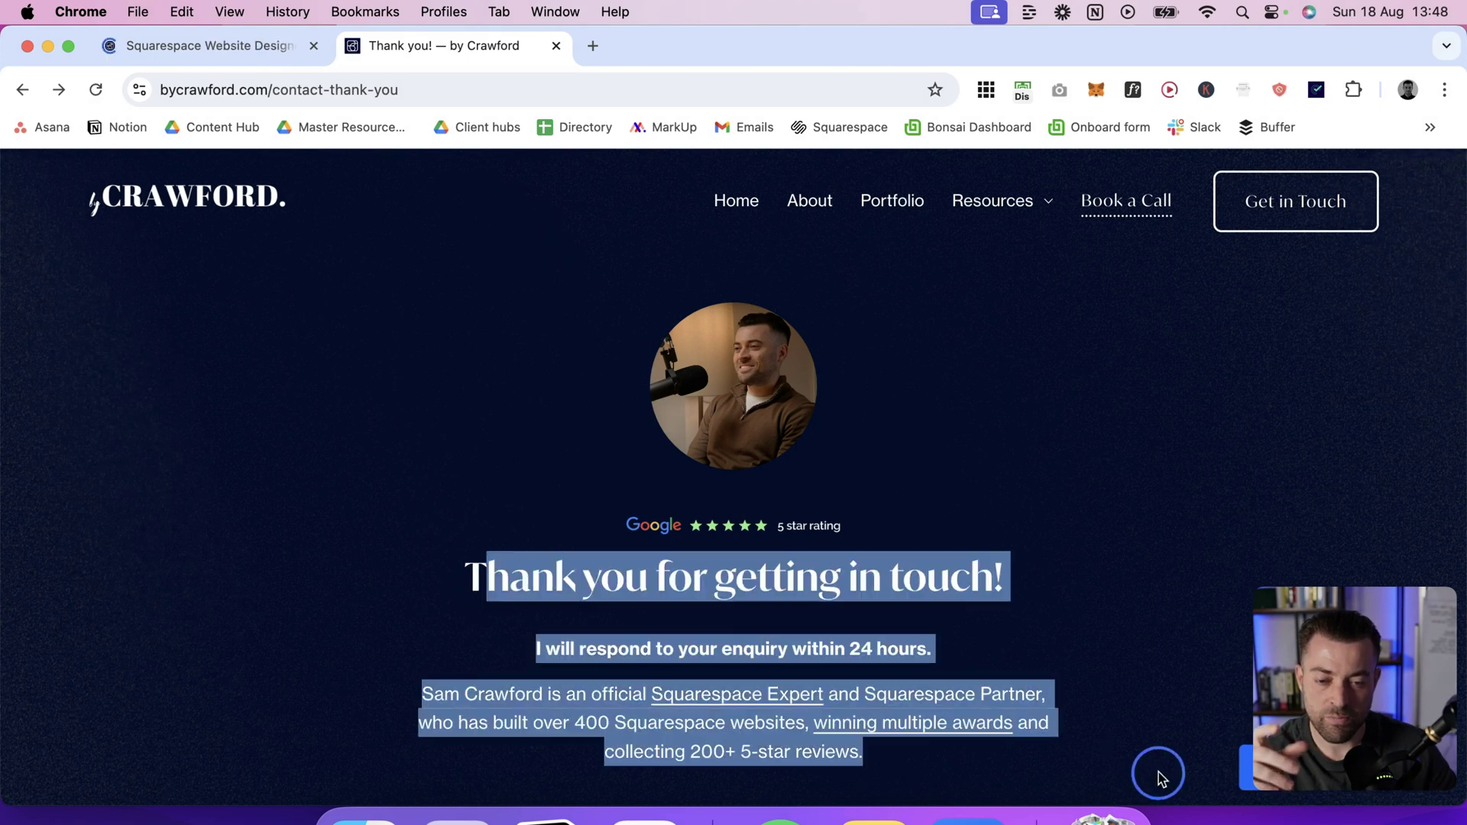
click(1074, 662)
scroll(1074, 662, down, 5)
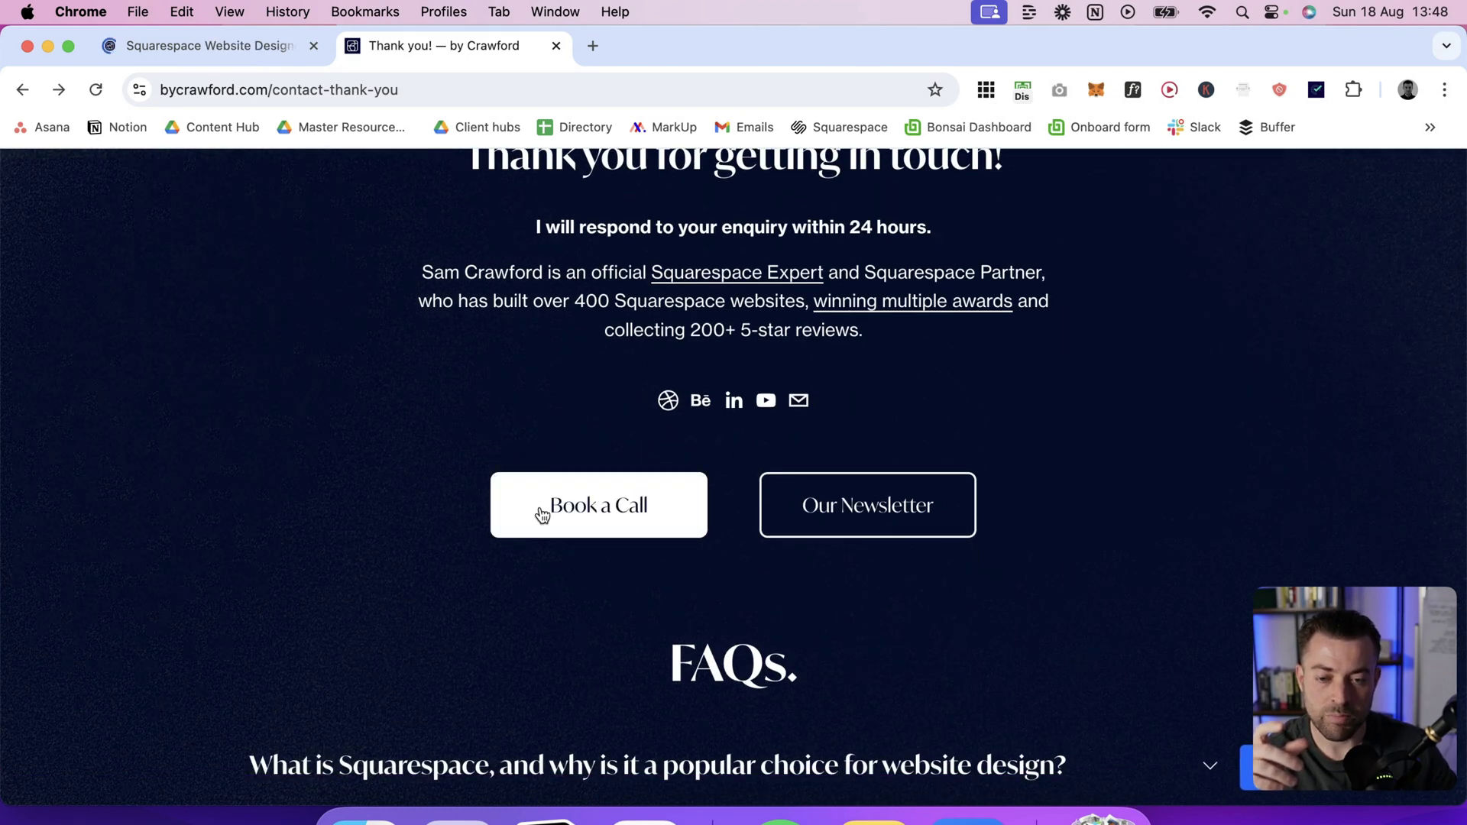
scroll(813, 574, down, 6)
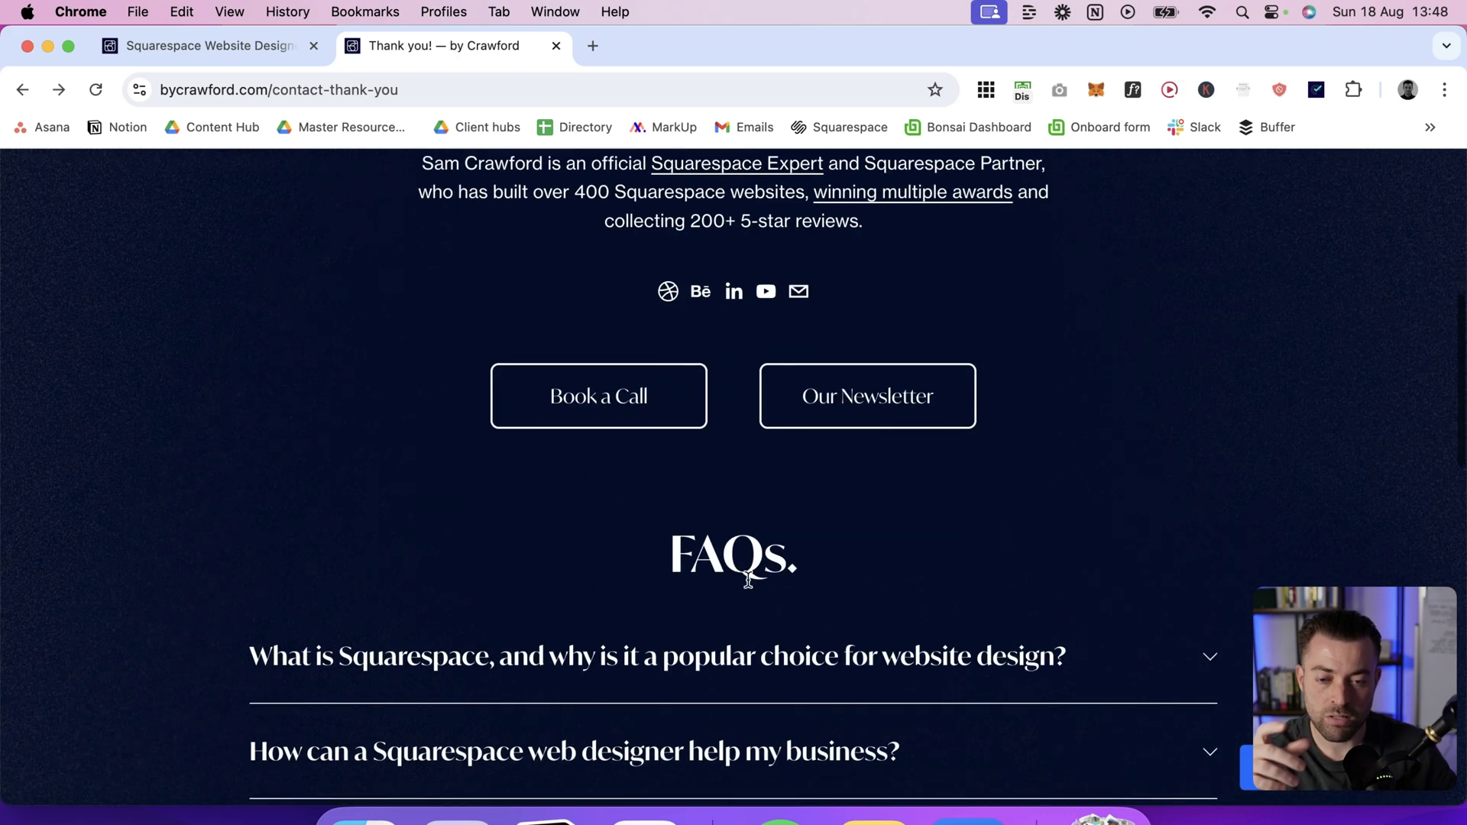
scroll(821, 470, up, 15)
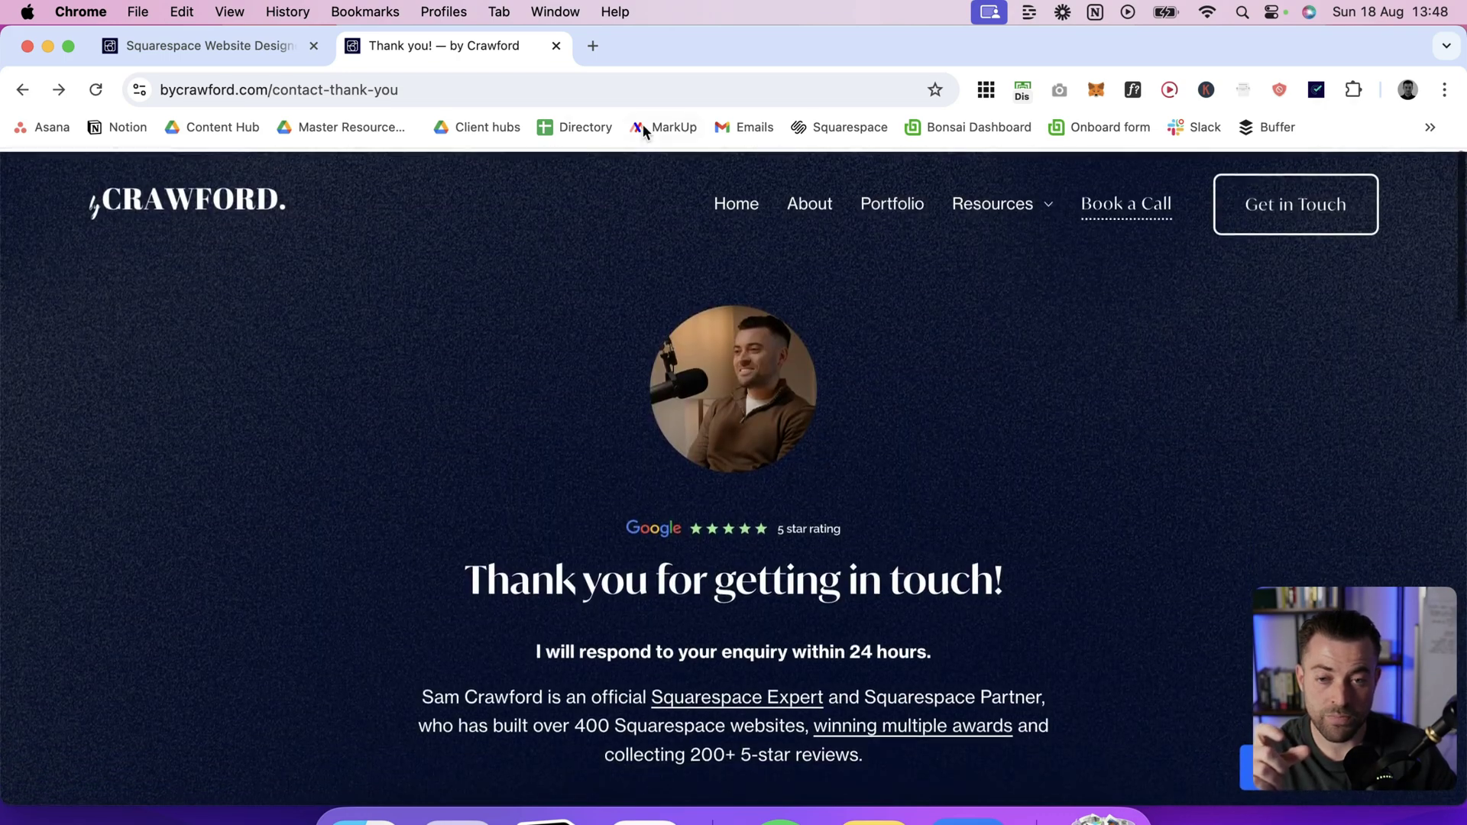
- Switch to the Squarespace site manager and open the website's page list, dismissing the cookie banner
click(219, 59)
click(59, 321)
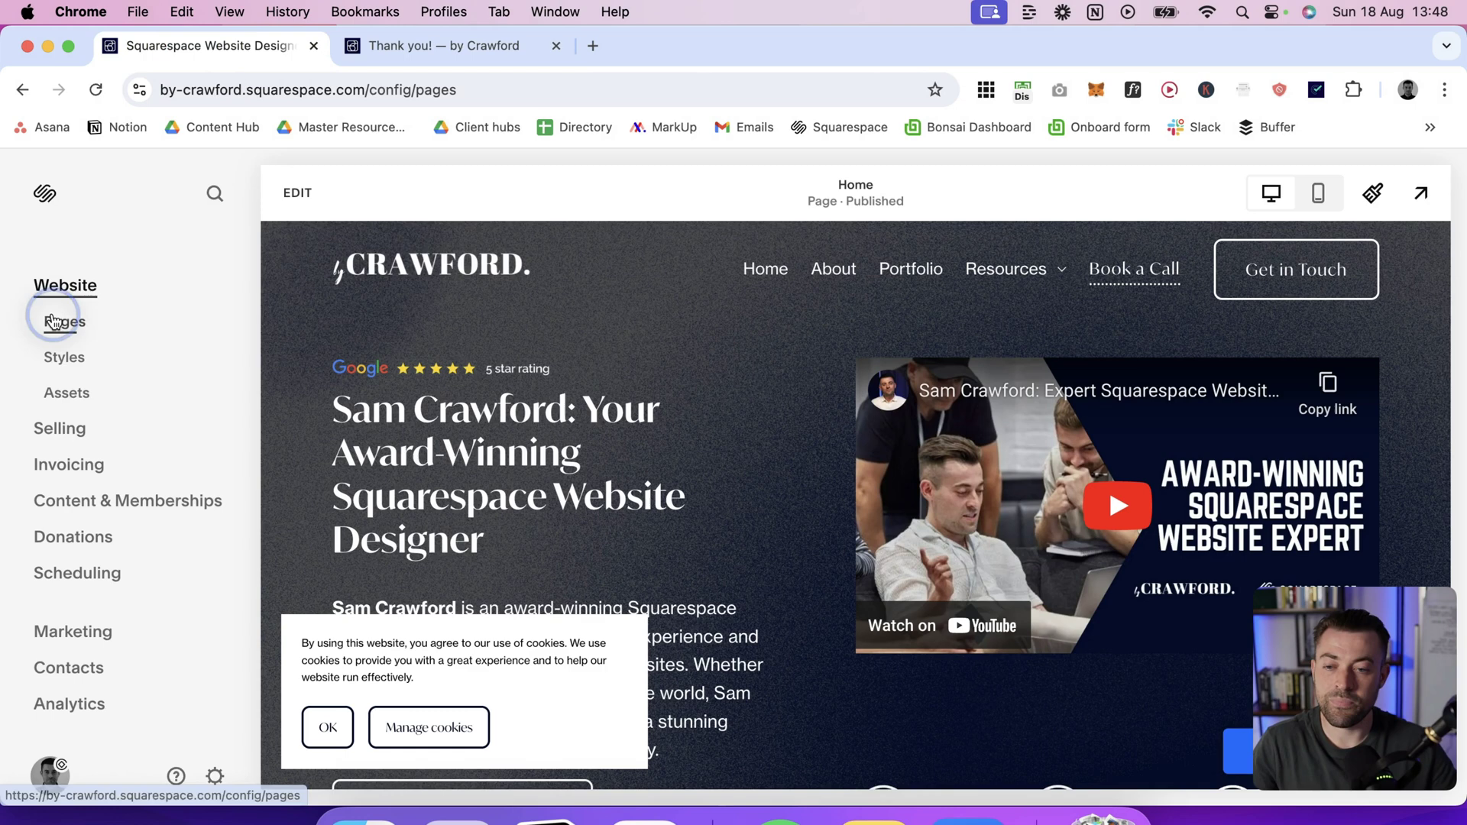
click(416, 727)
- Expand the Unlinked pages folder in the Not Linked section and open the Thank you! page
scroll(147, 625, down, 3)
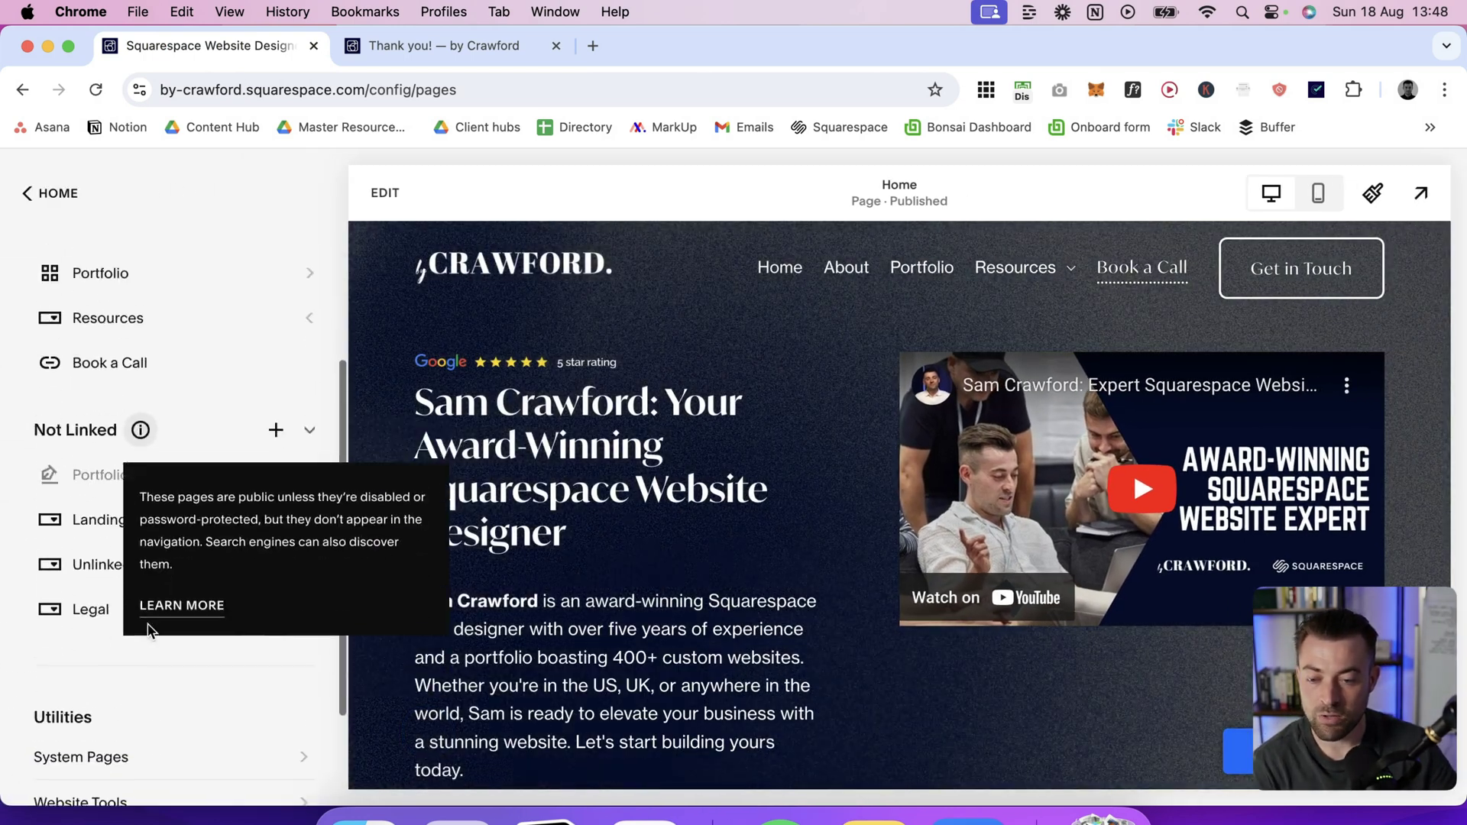
click(309, 527)
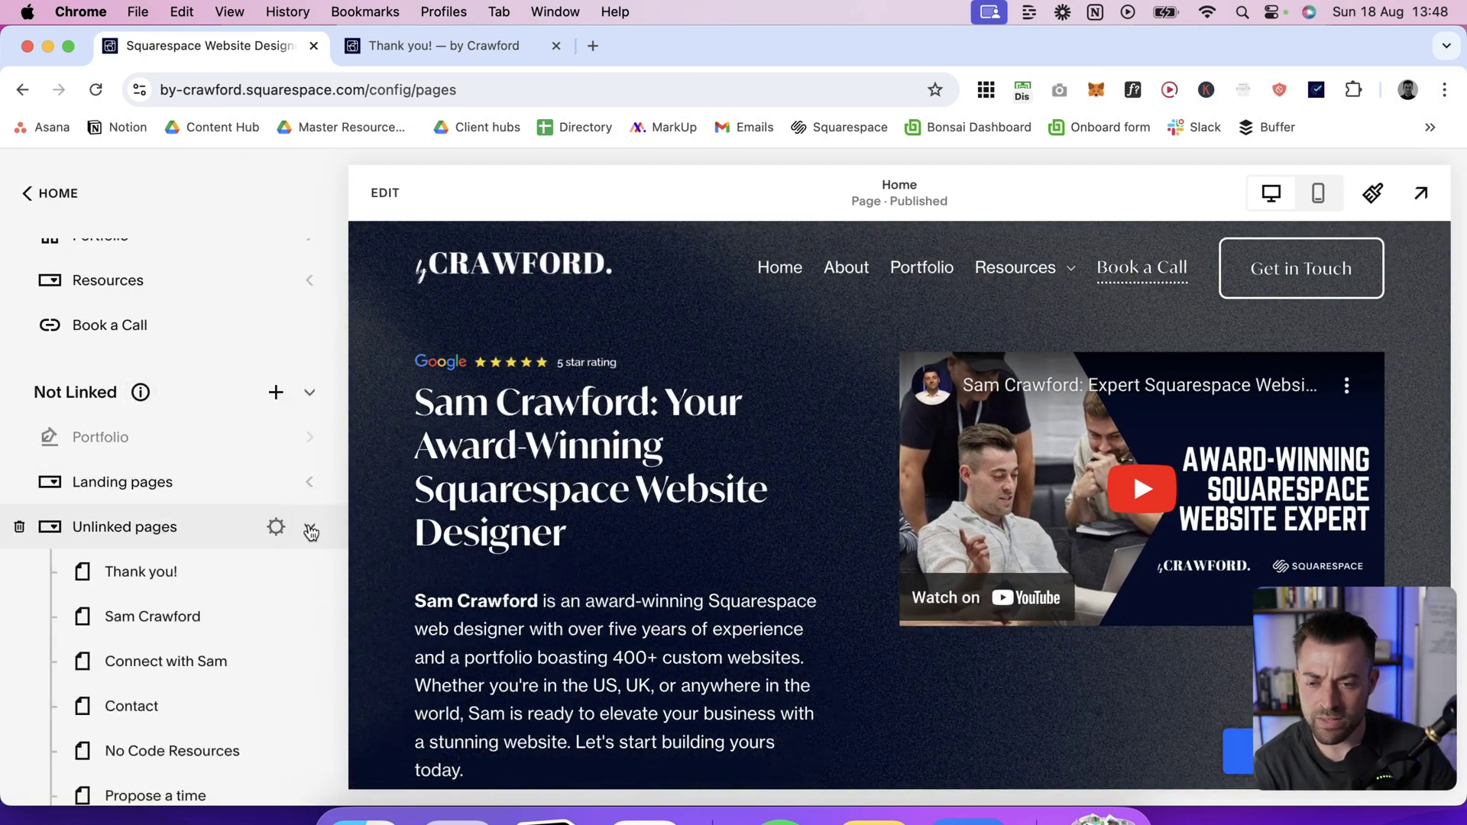
scroll(268, 599, down, 3)
click(210, 385)
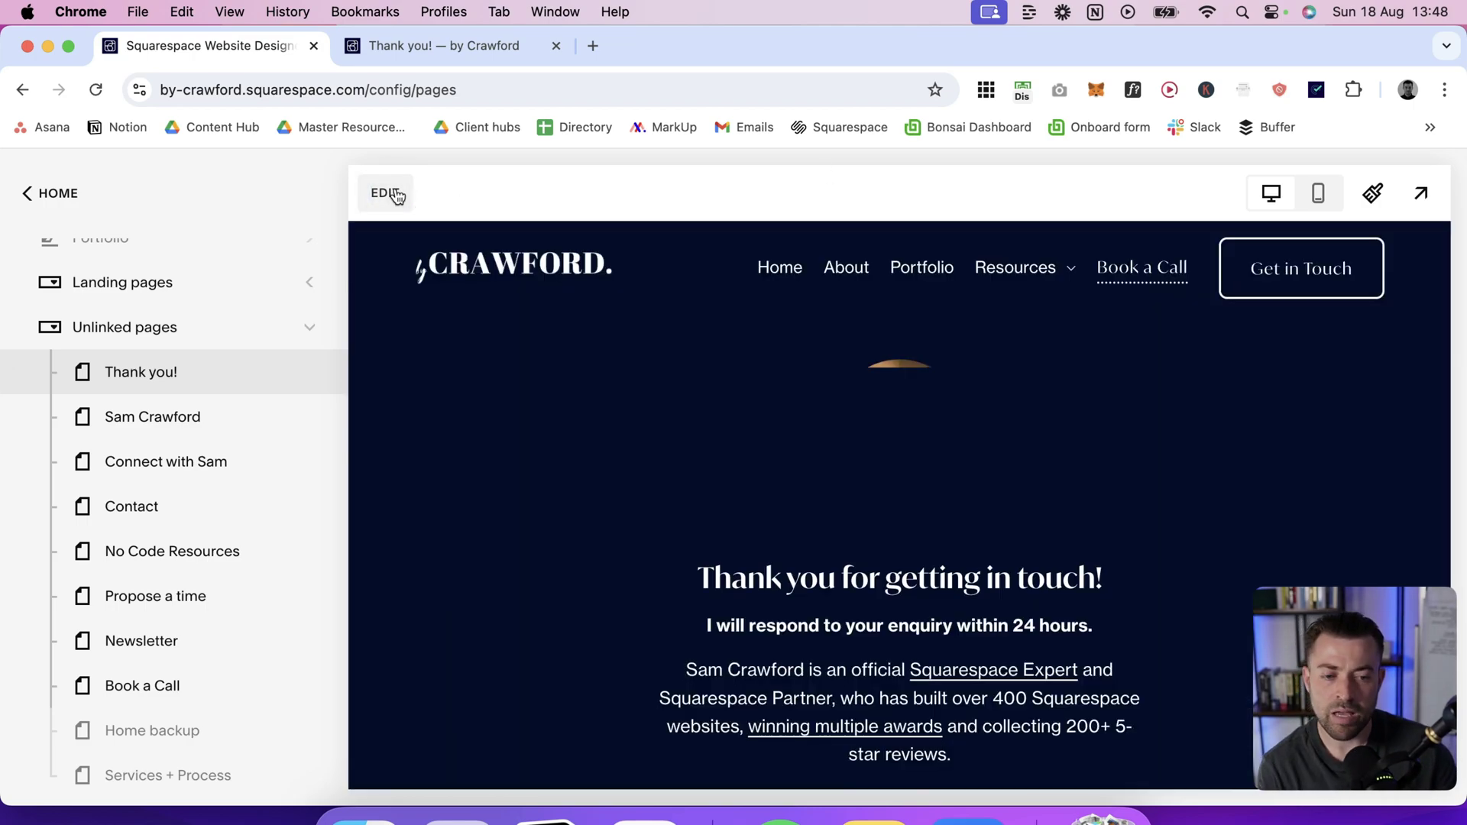
- Start editing the Thank you! page, look through its sections, and open the content settings of the round portrait image
click(394, 191)
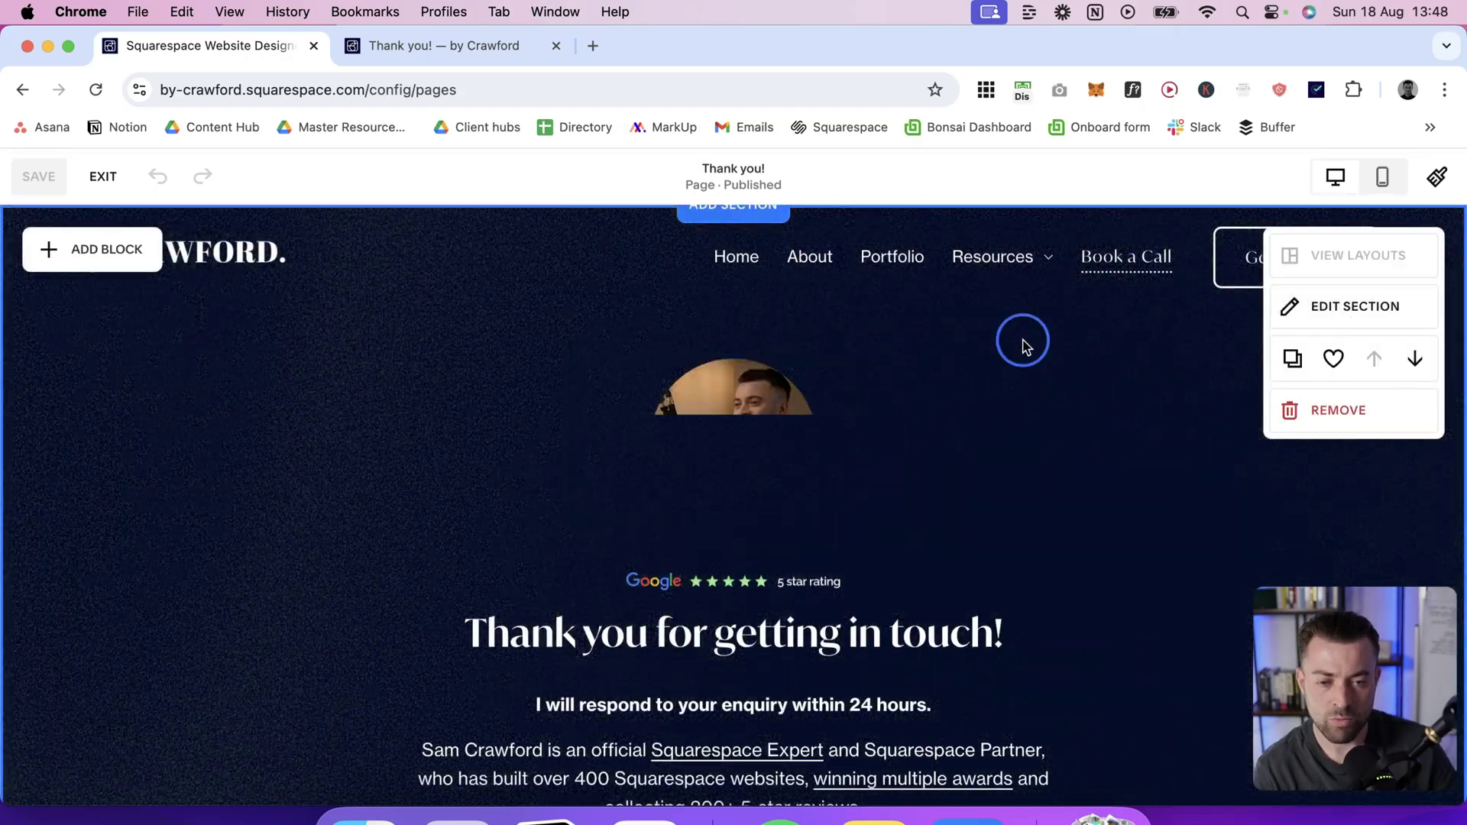
scroll(1020, 371, down, 20)
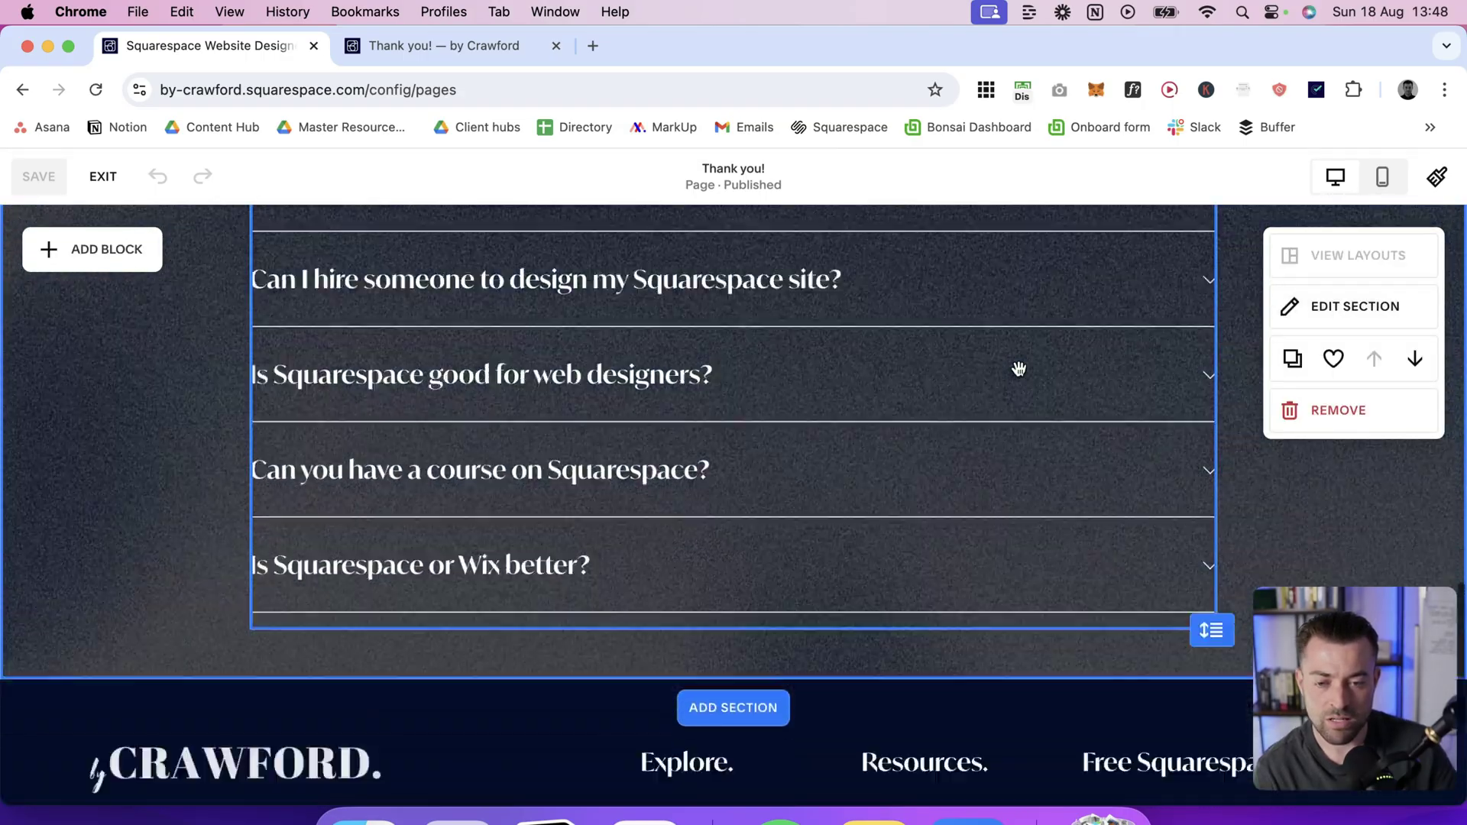
scroll(1019, 371, up, 9)
scroll(1019, 370, up, 12)
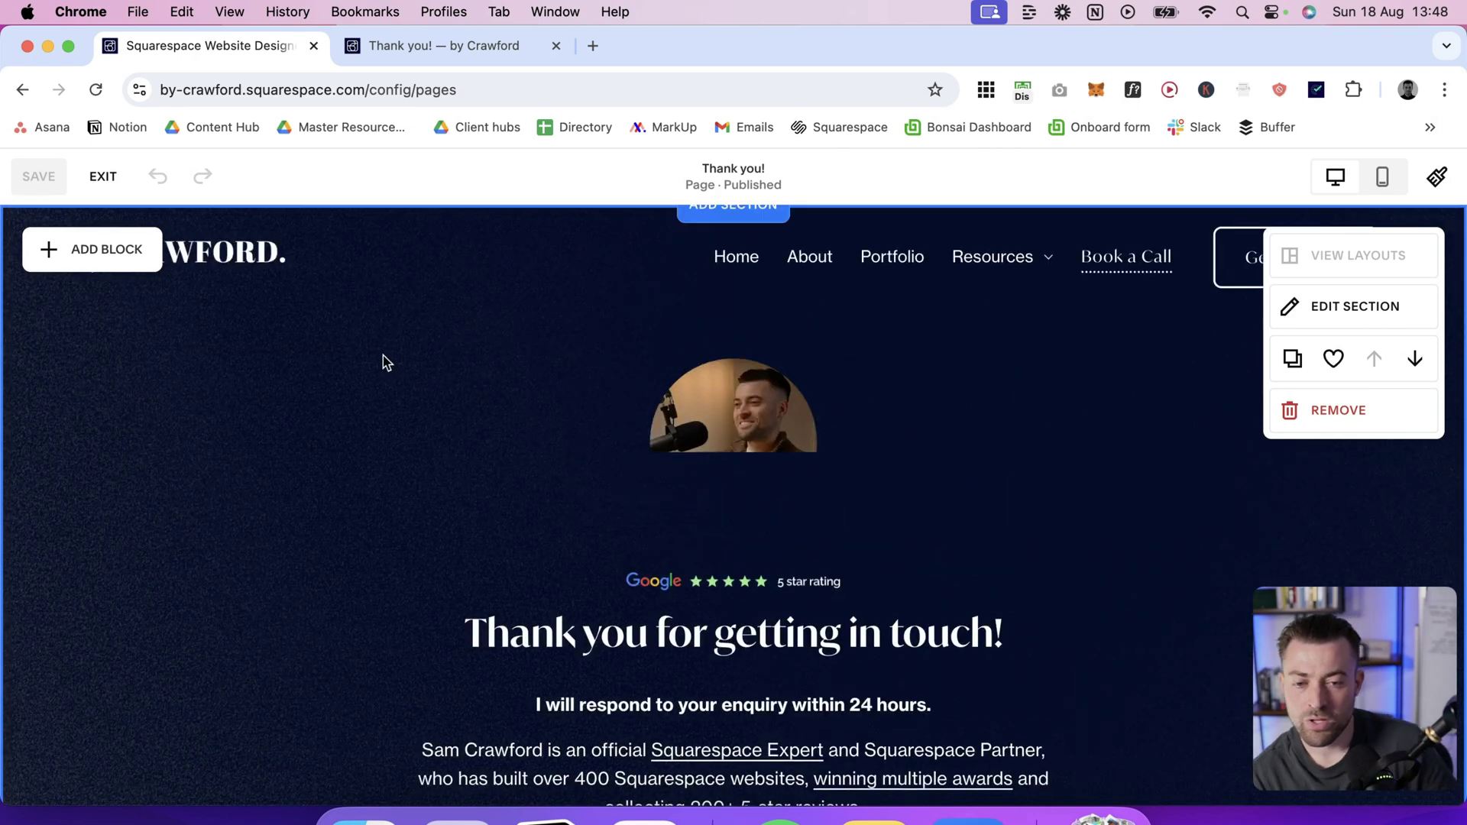
double_click(777, 430)
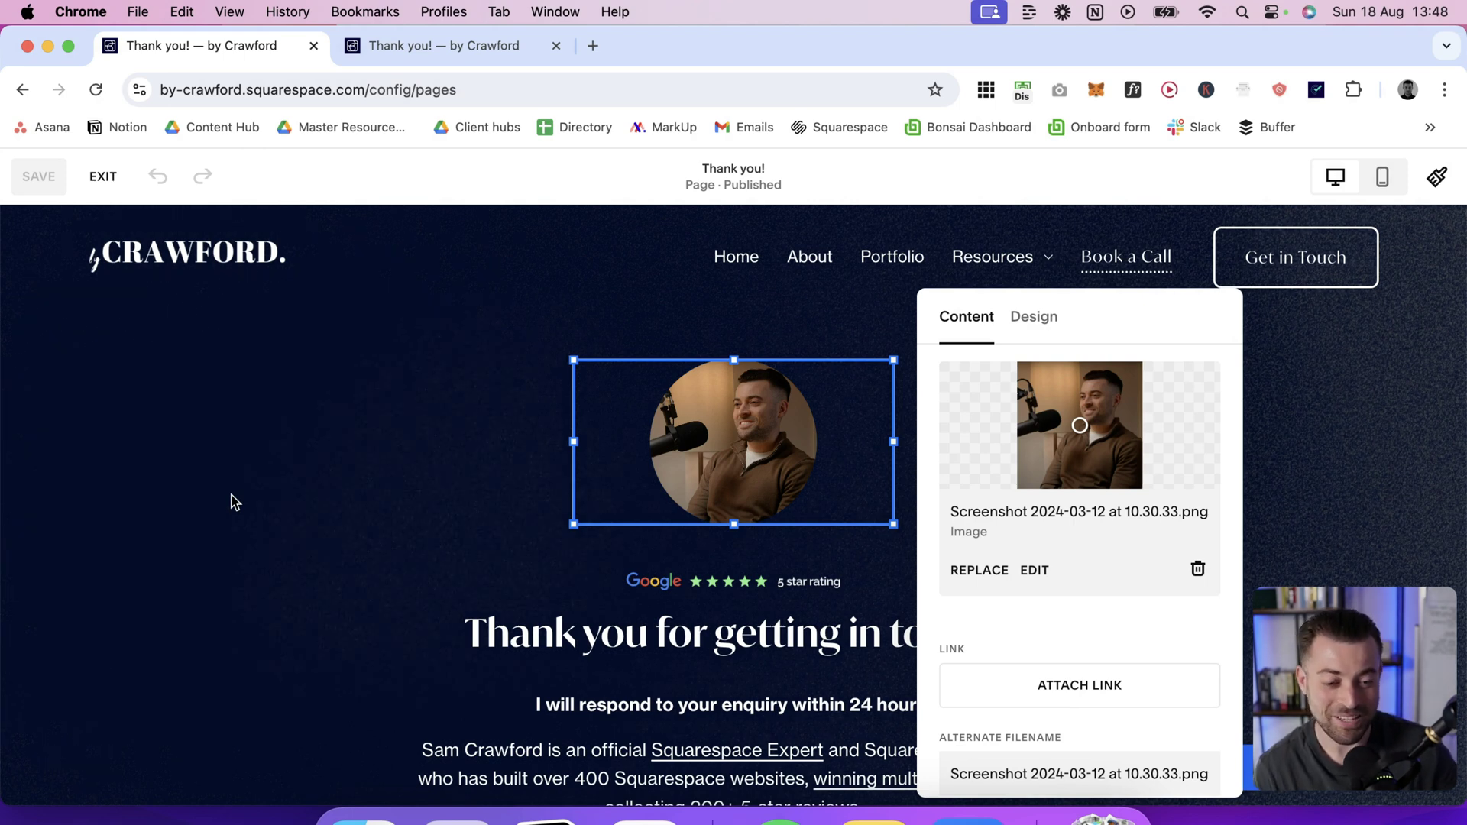
- Close the portrait image's settings and review the Thank you! page's text, social links, buttons and FAQs section
click(359, 466)
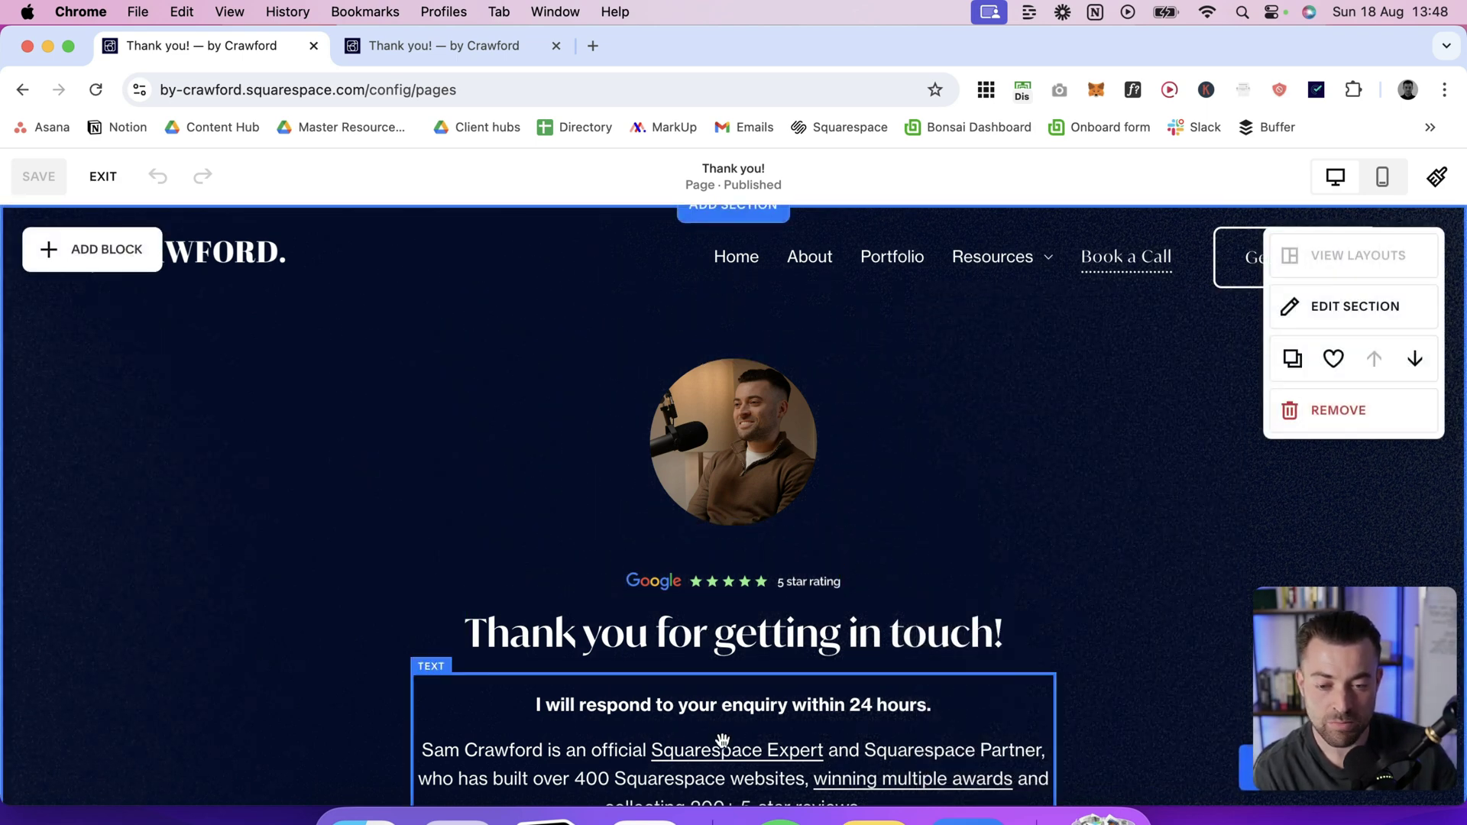
scroll(720, 746, down, 4)
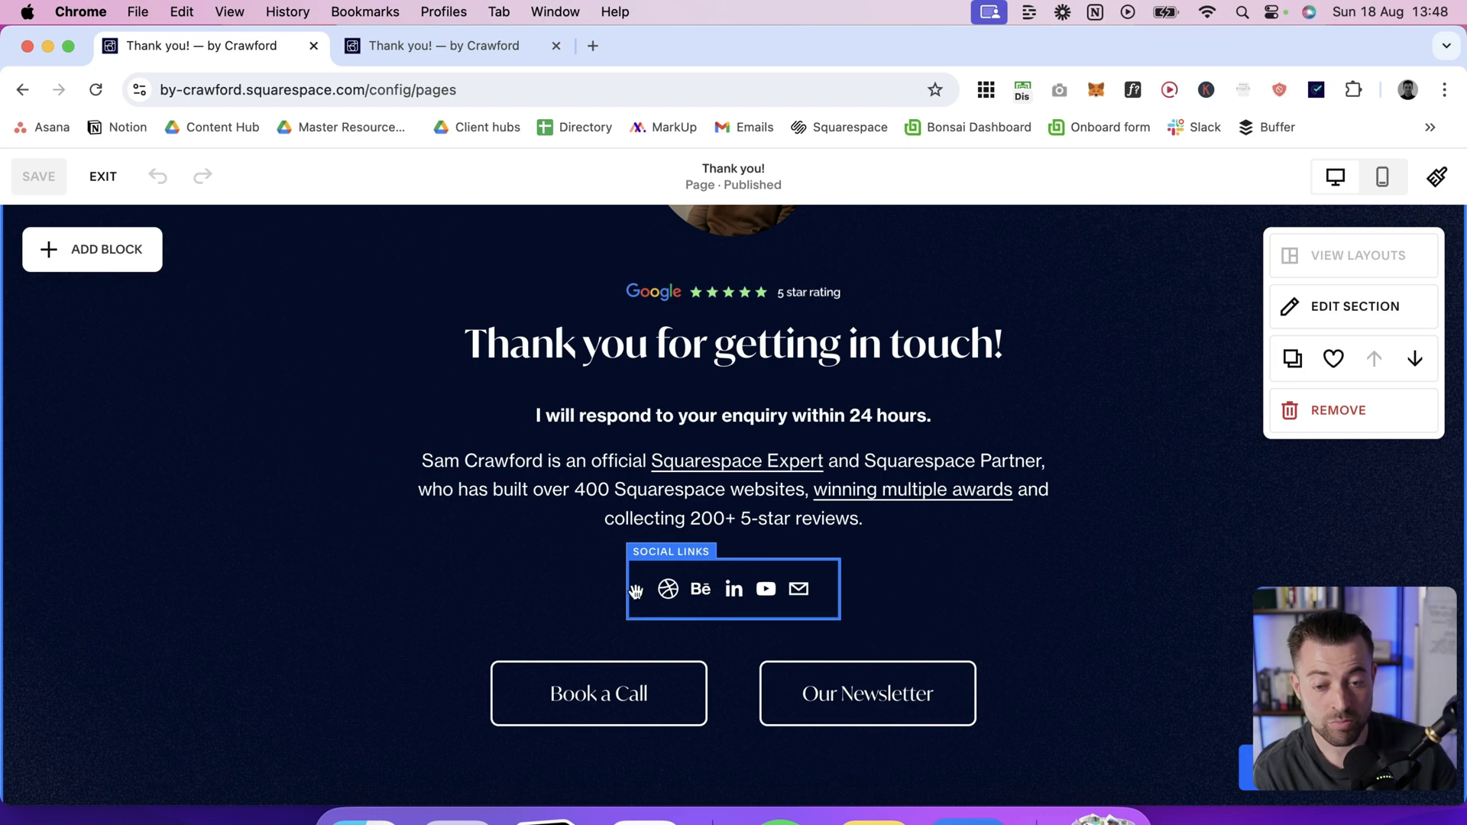
scroll(848, 700, down, 7)
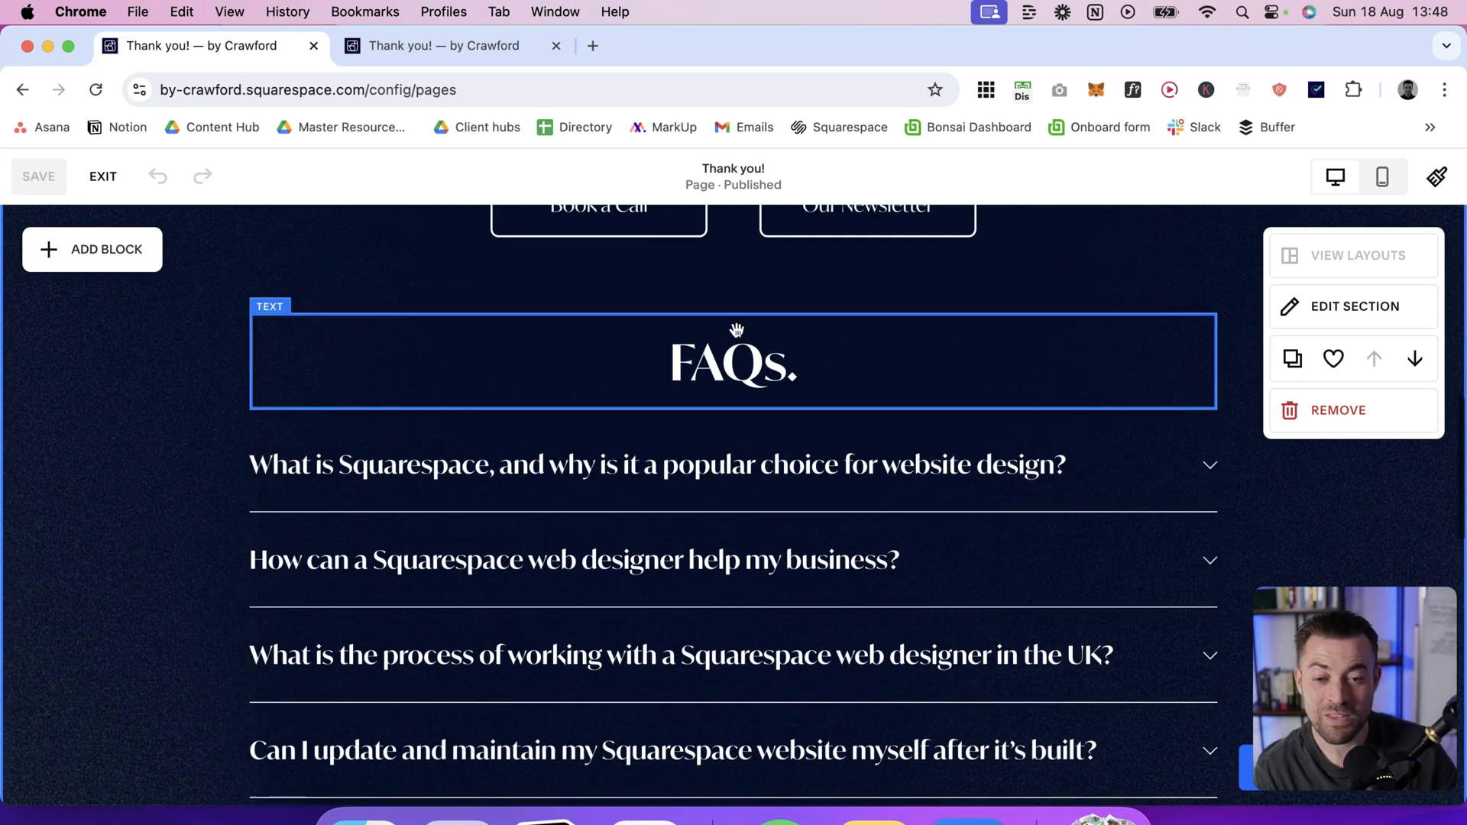
scroll(779, 606, down, 12)
scroll(780, 606, up, 5)
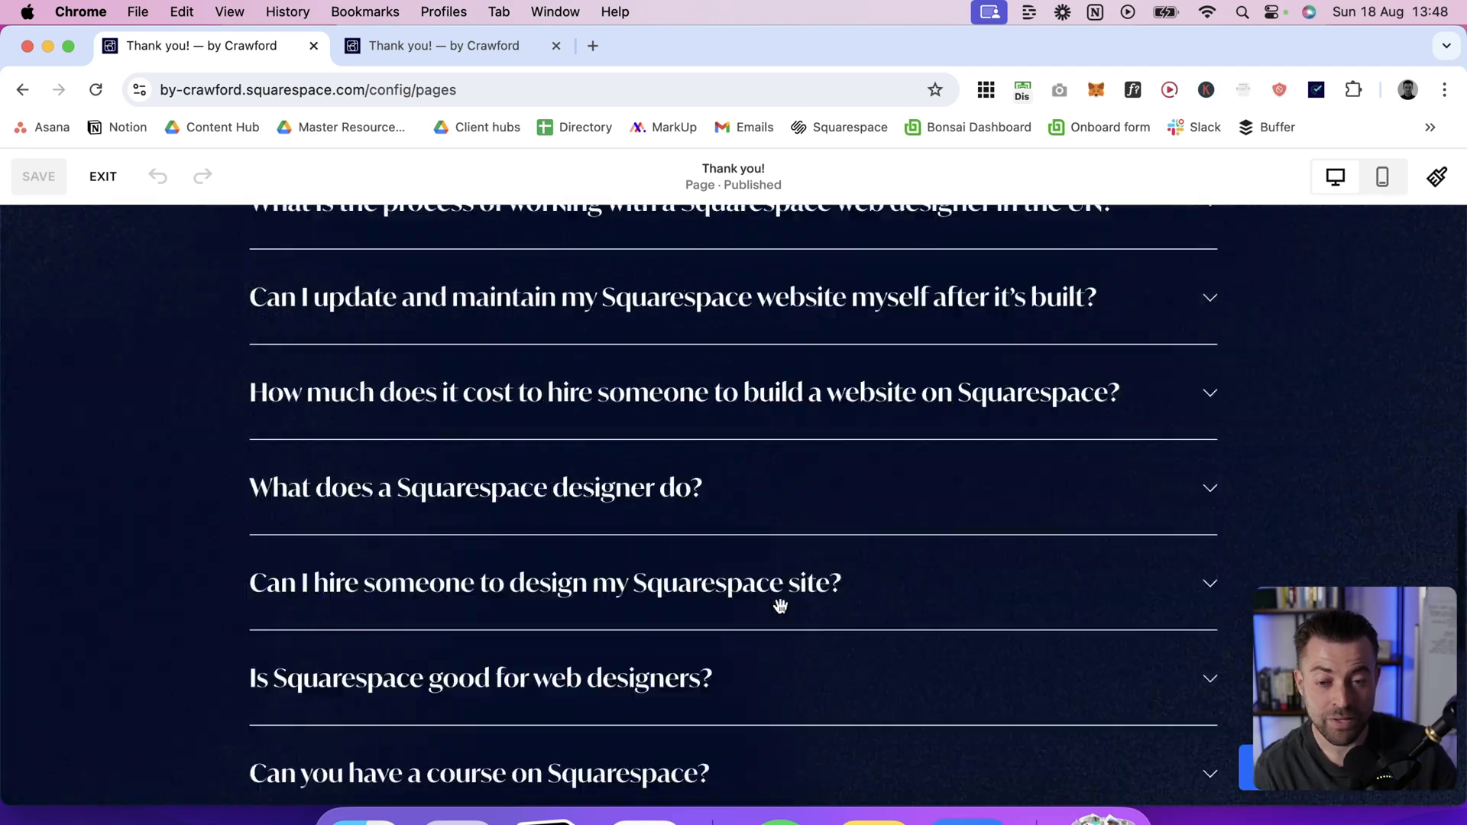
scroll(779, 606, up, 20)
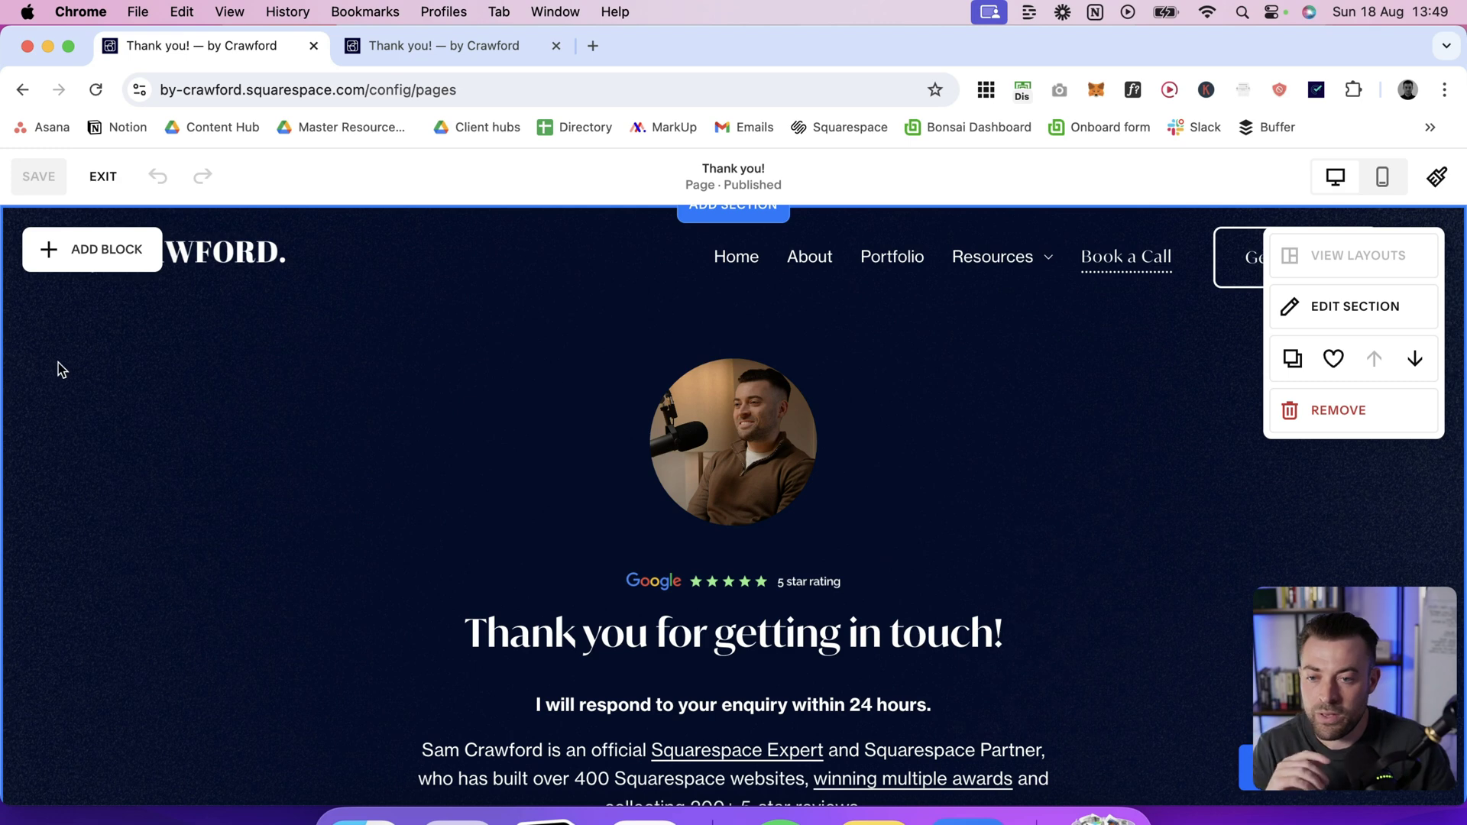
- Leave the Thank you! page editor and start editing the Contact page from the Unlinked pages folder
drag(127, 186, 72, 187)
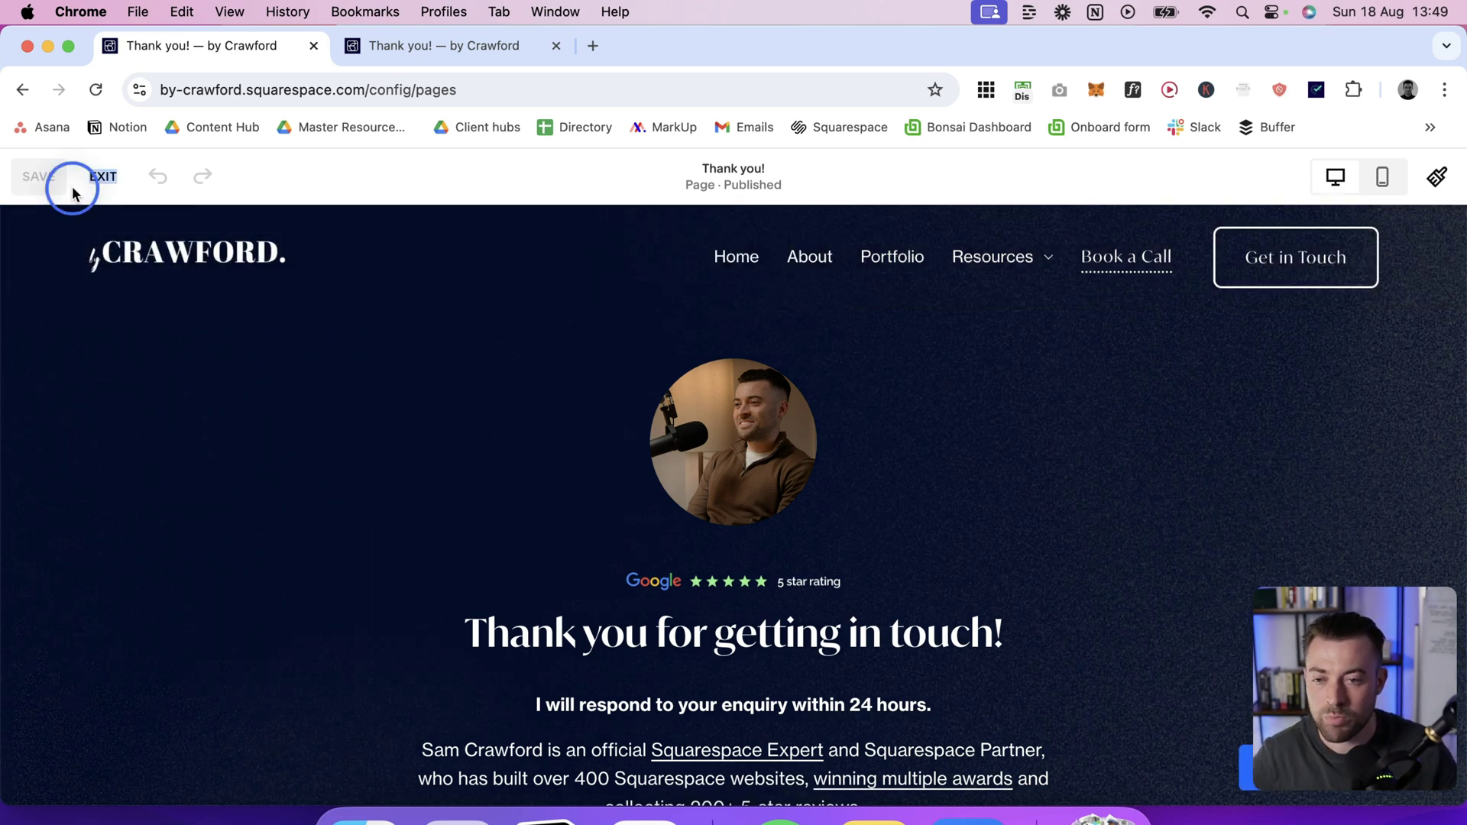
click(101, 180)
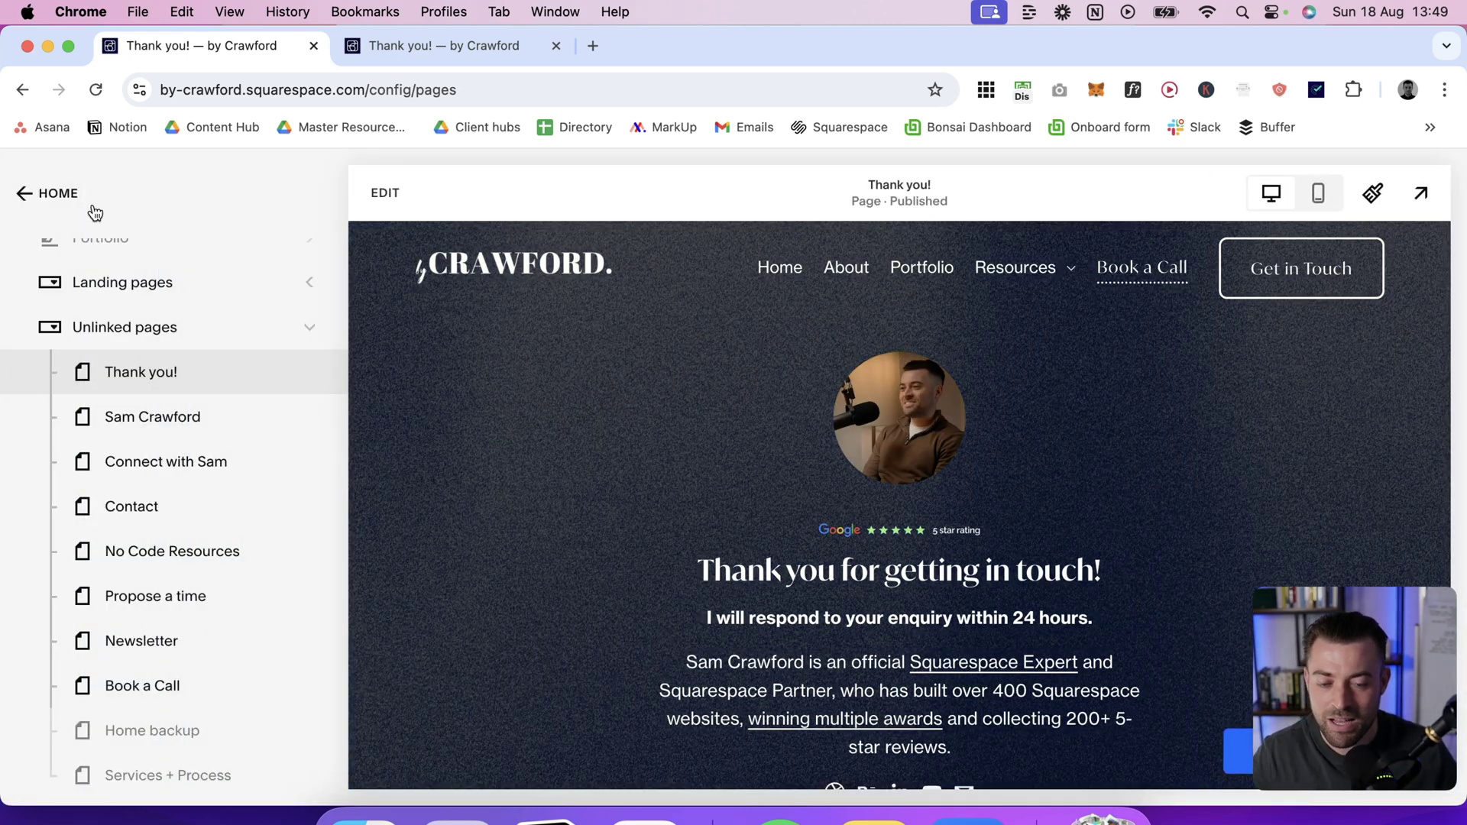
scroll(144, 419, up, 4)
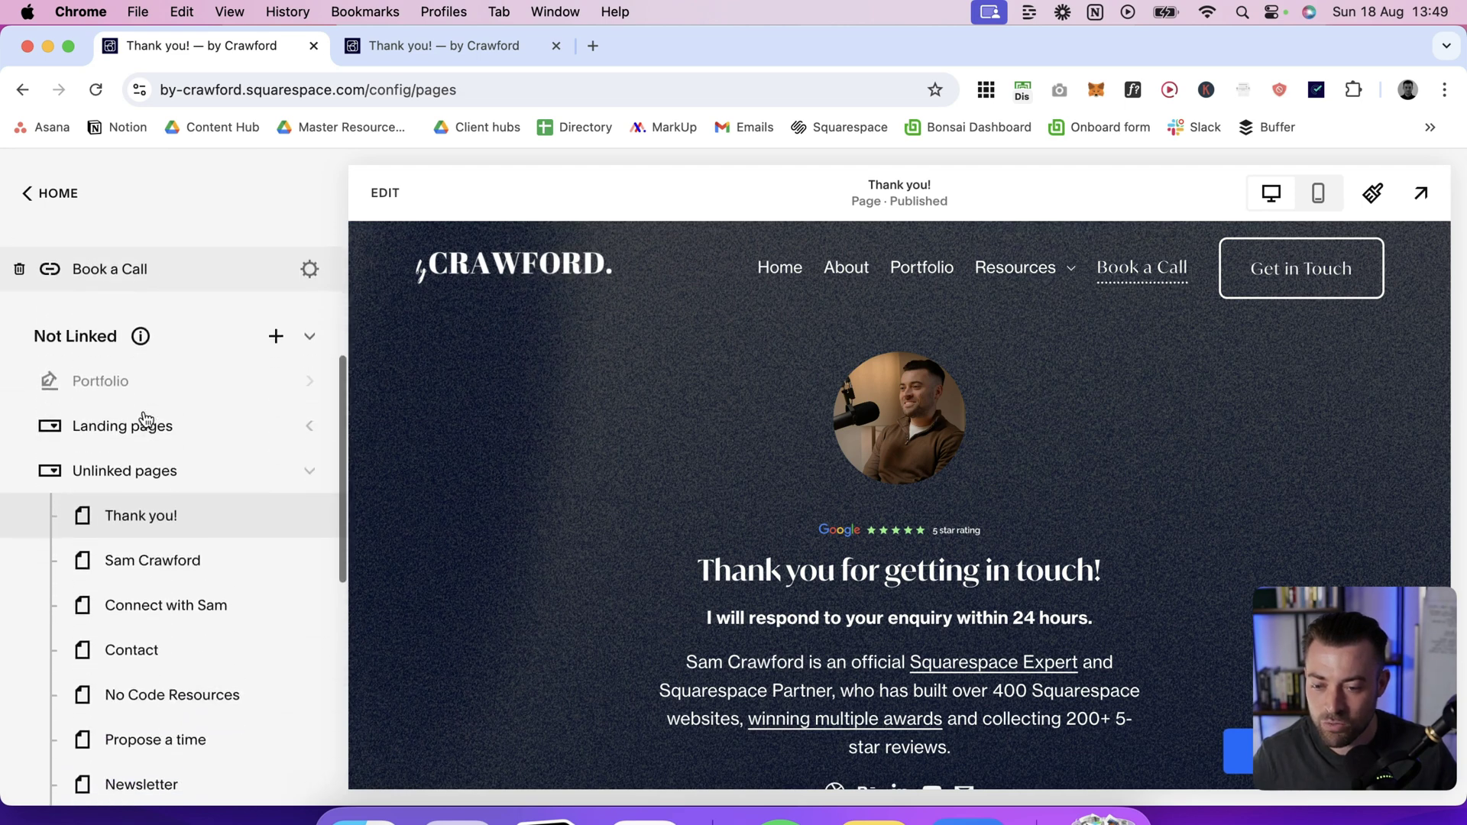
scroll(145, 418, down, 1)
click(156, 637)
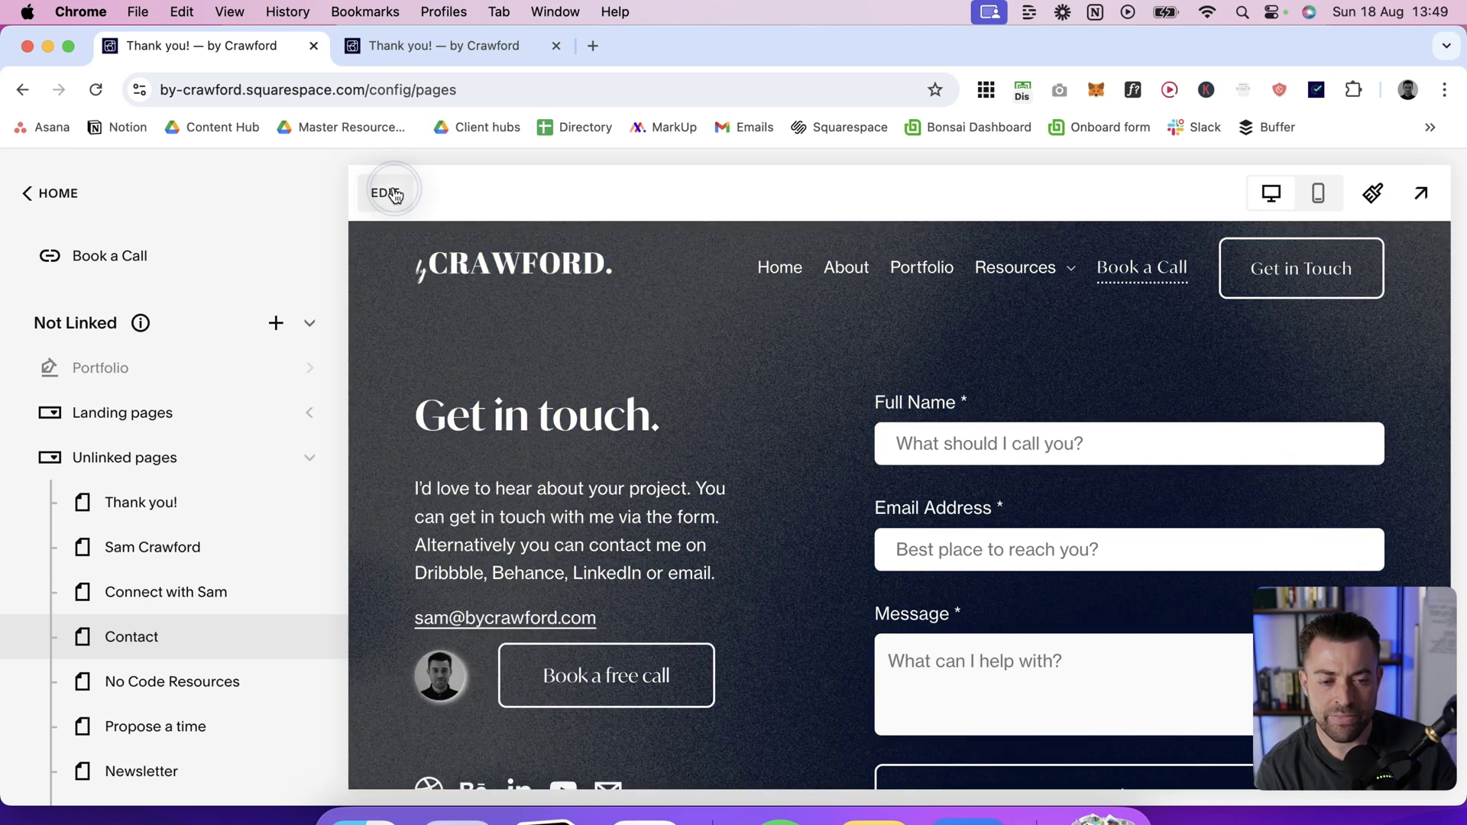
click(385, 191)
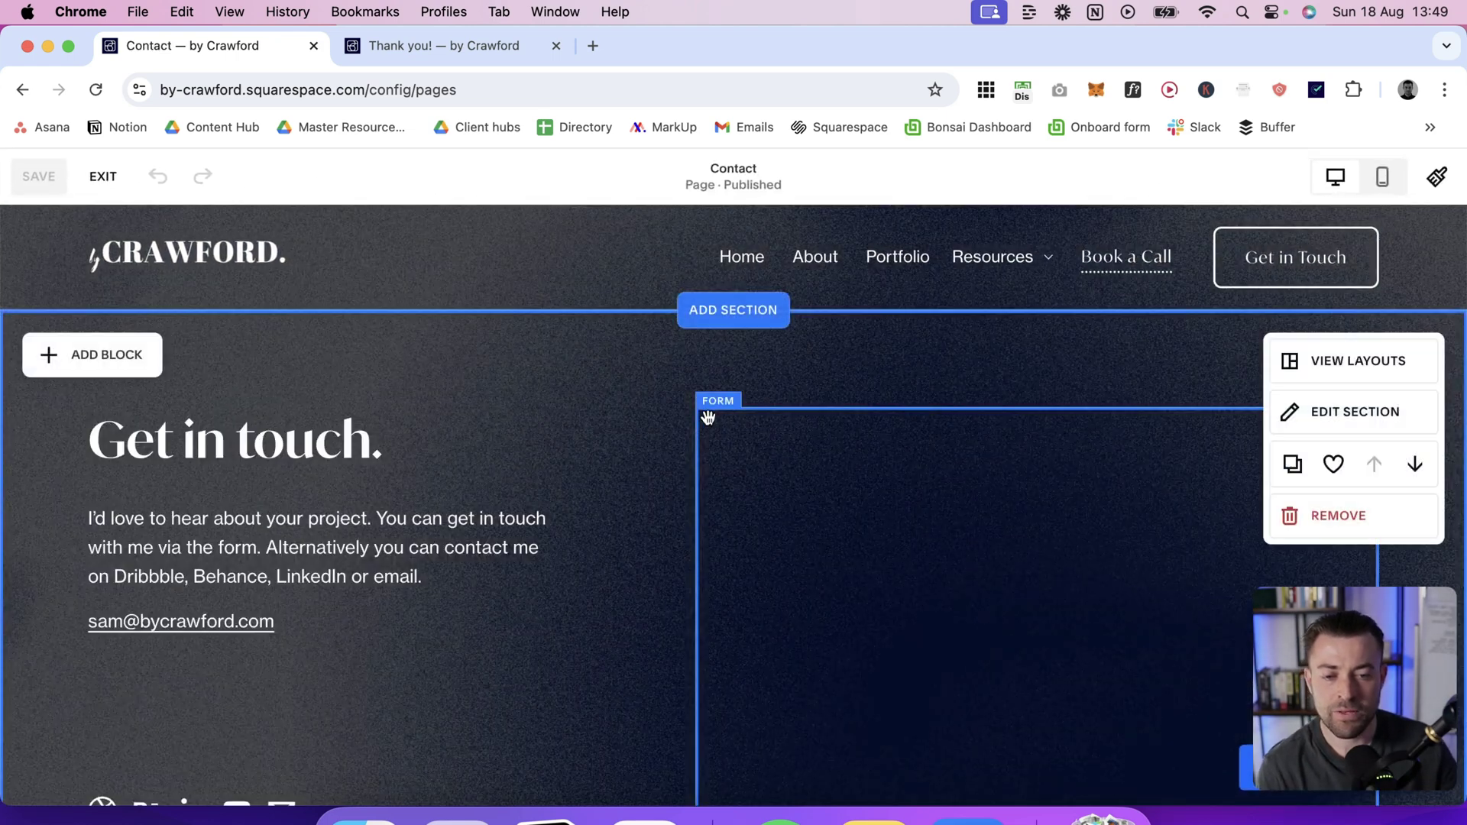
- Open the contact form's post-submit settings, look at the Message option, and set the after-submission action to Redirect
double_click(928, 529)
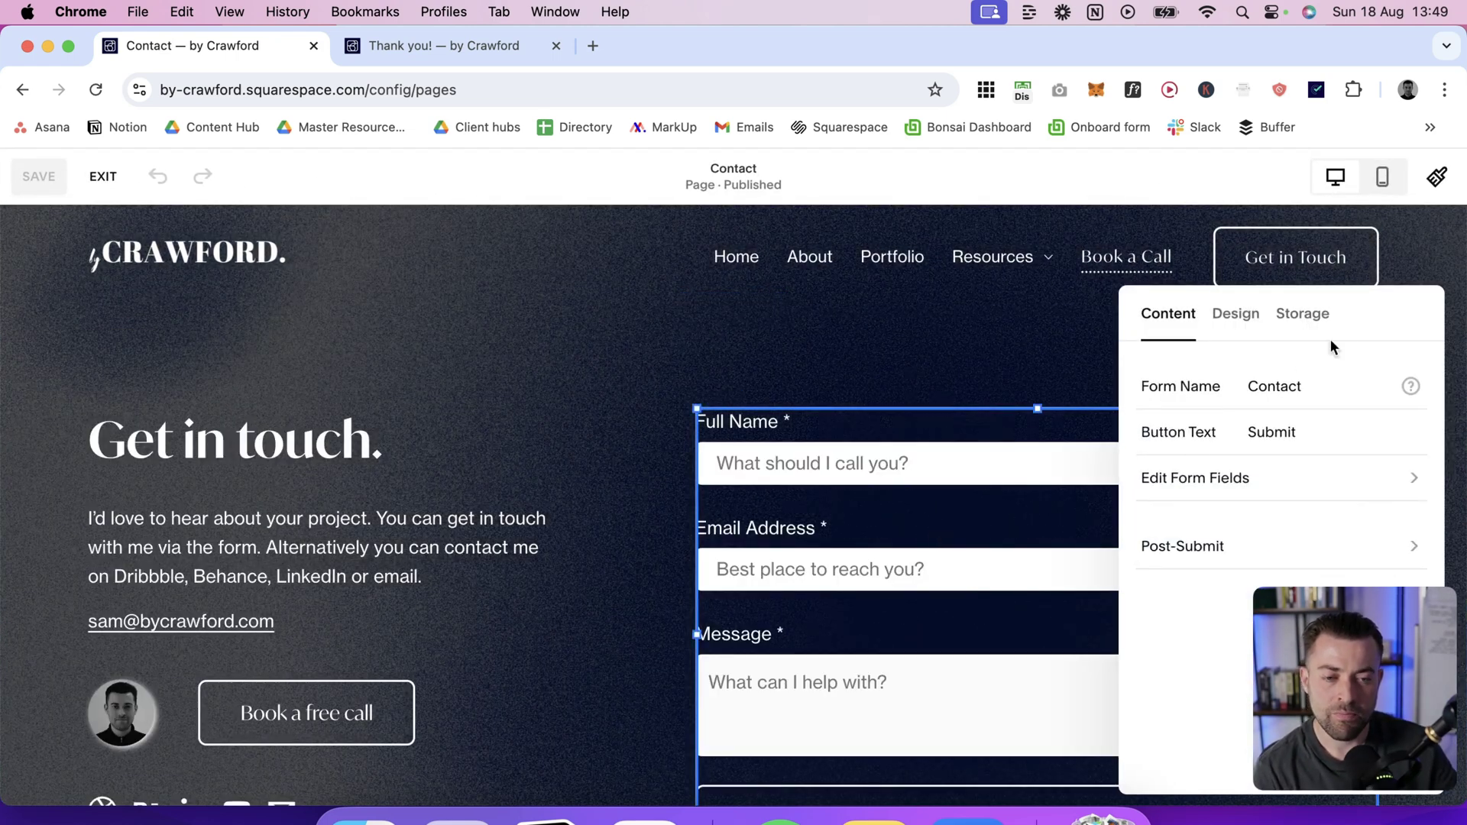
drag(1381, 311, 819, 282)
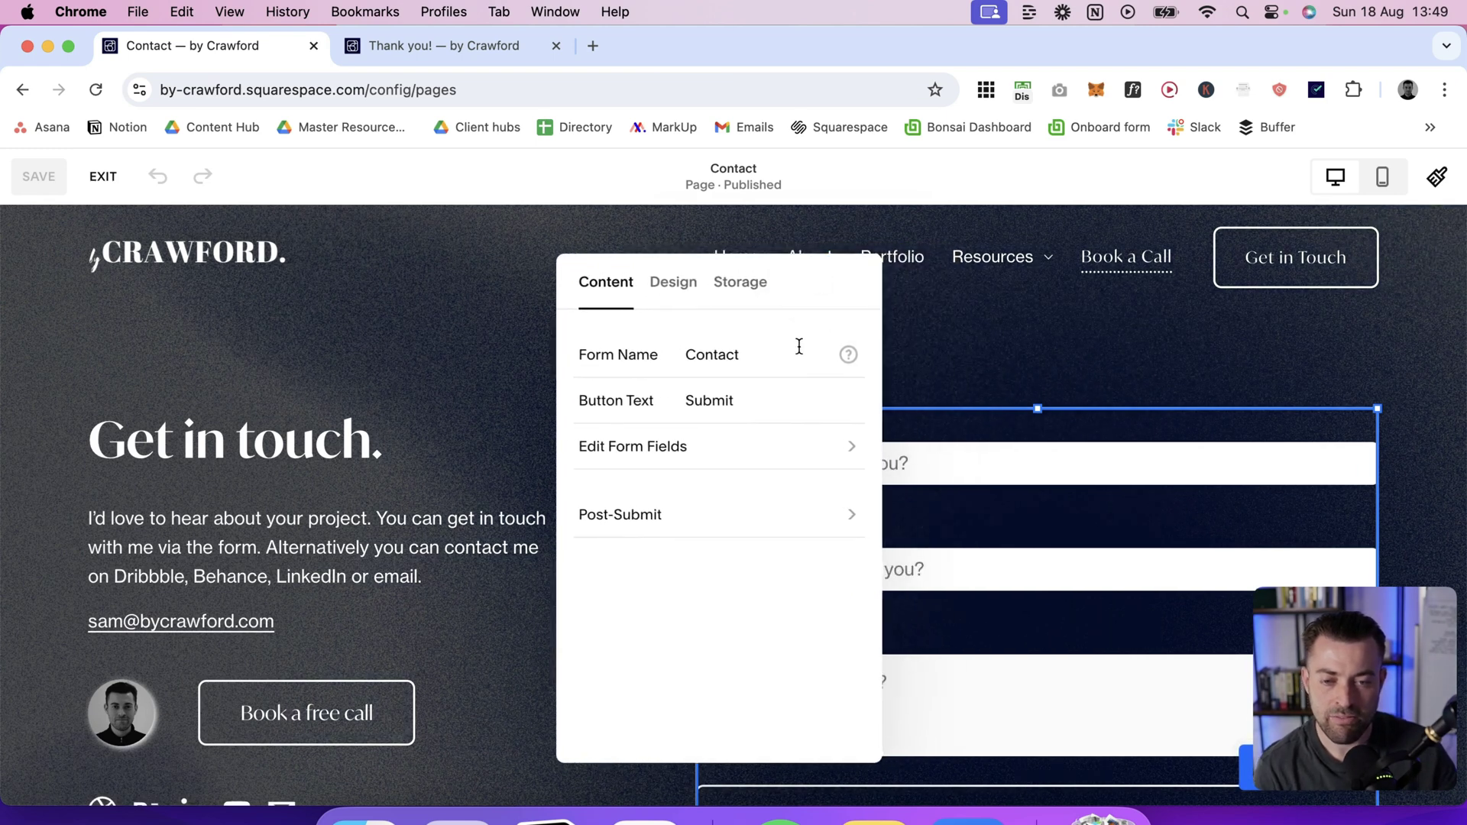
click(688, 511)
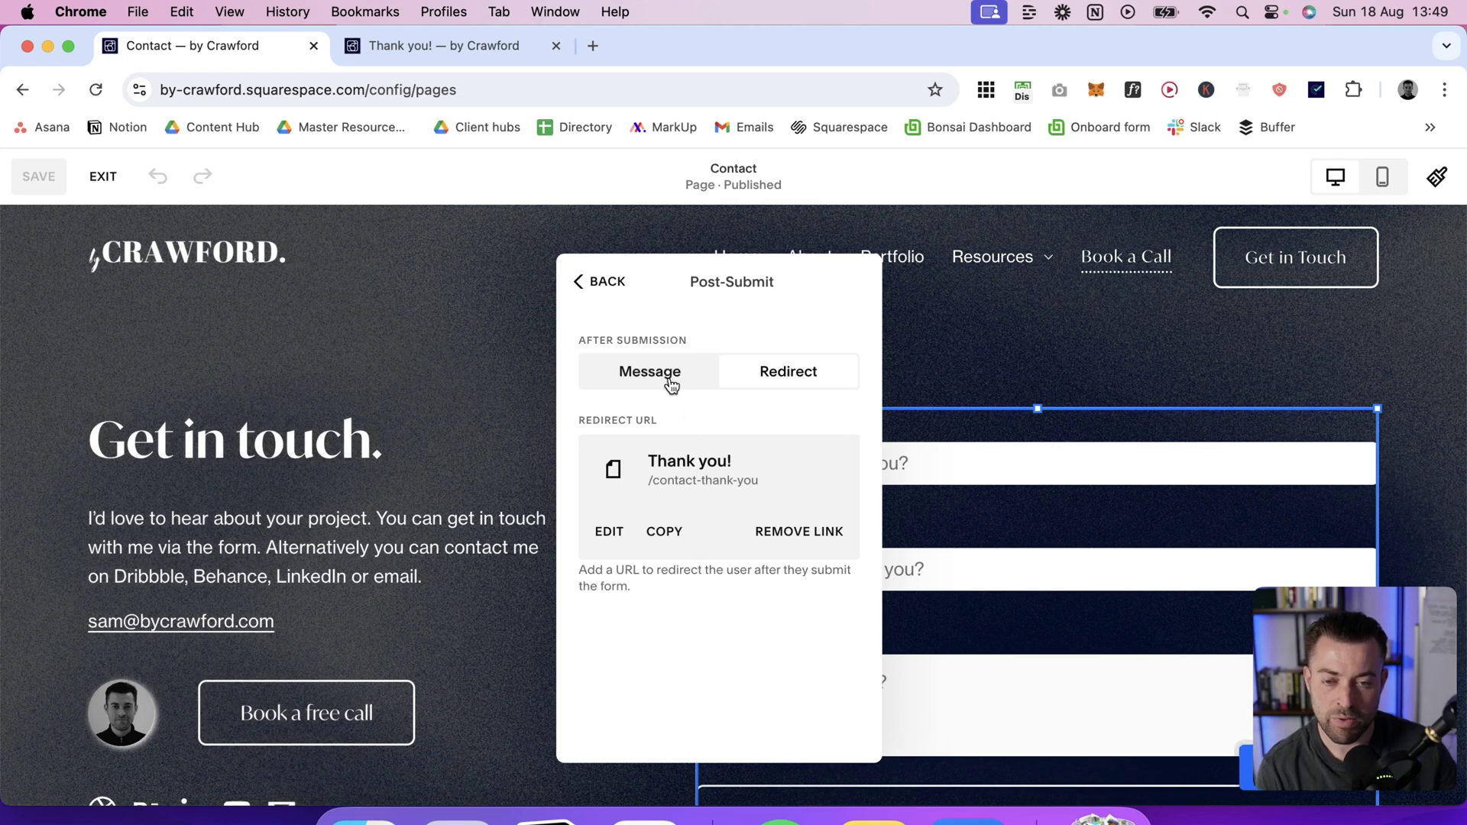
click(666, 382)
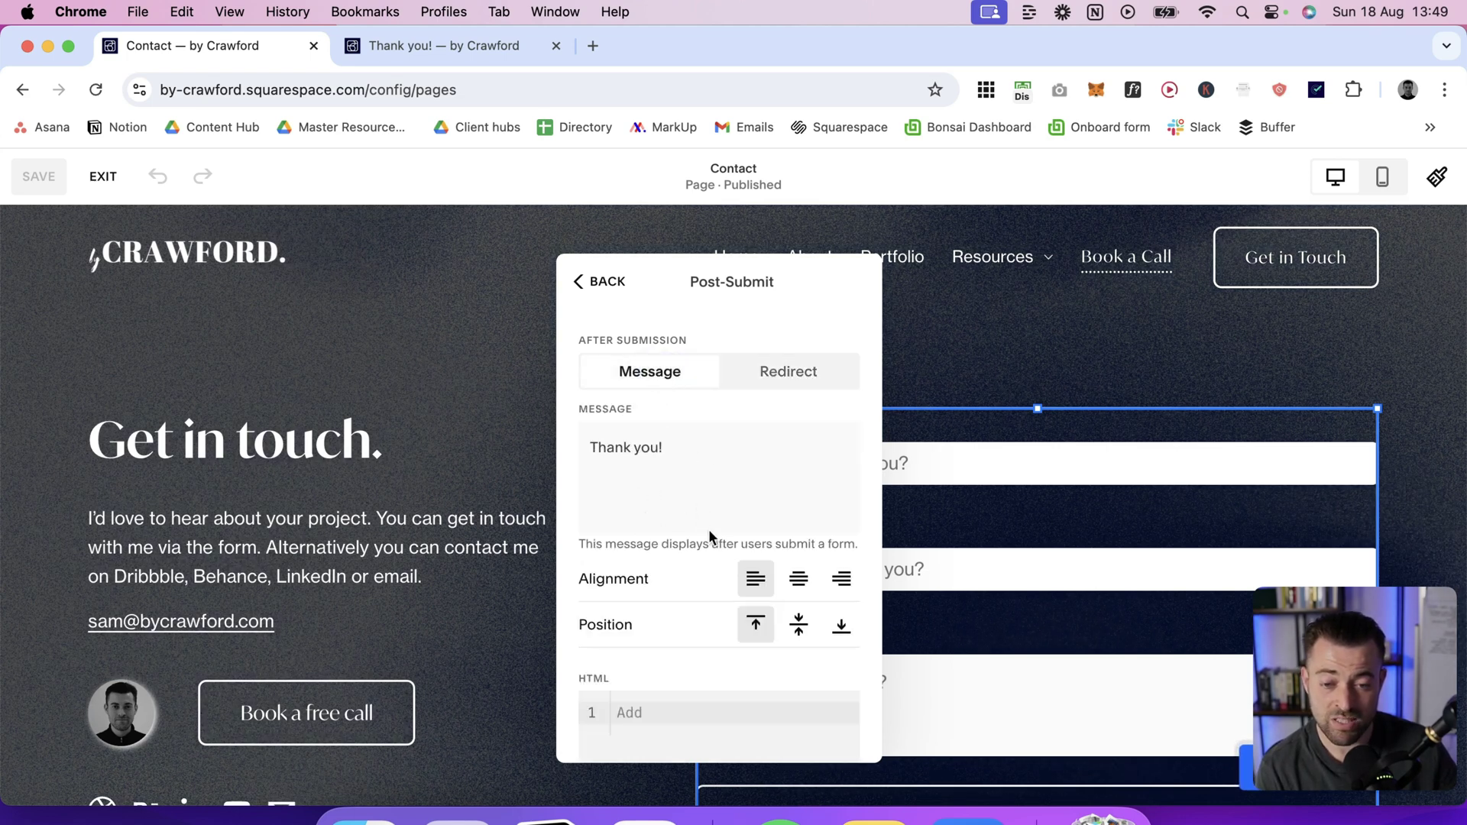
click(788, 373)
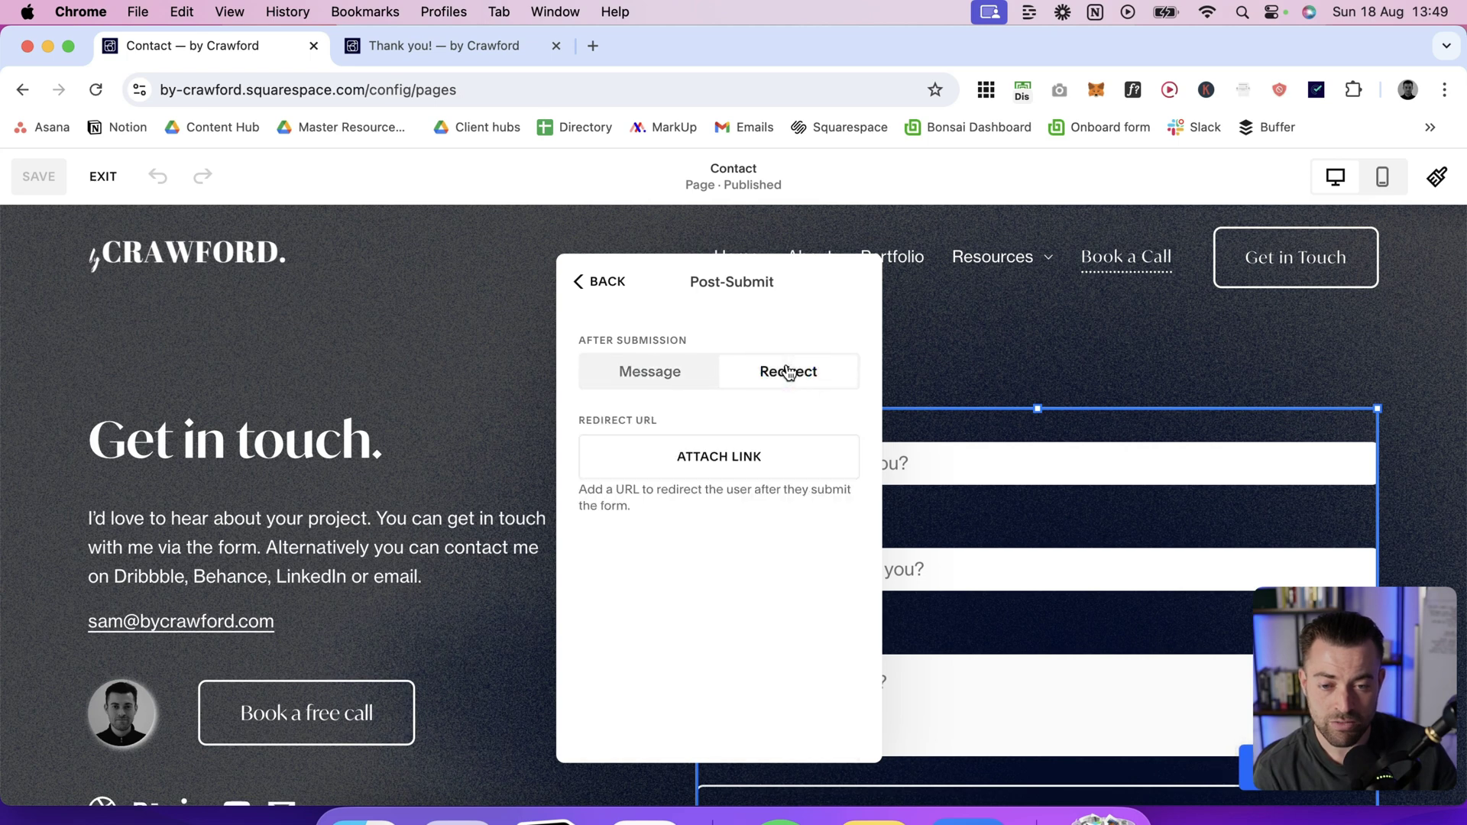
- Try to attach a redirect link by browsing the site's pages, searching for /tha, and entering /re as the URL
click(722, 450)
text(/)
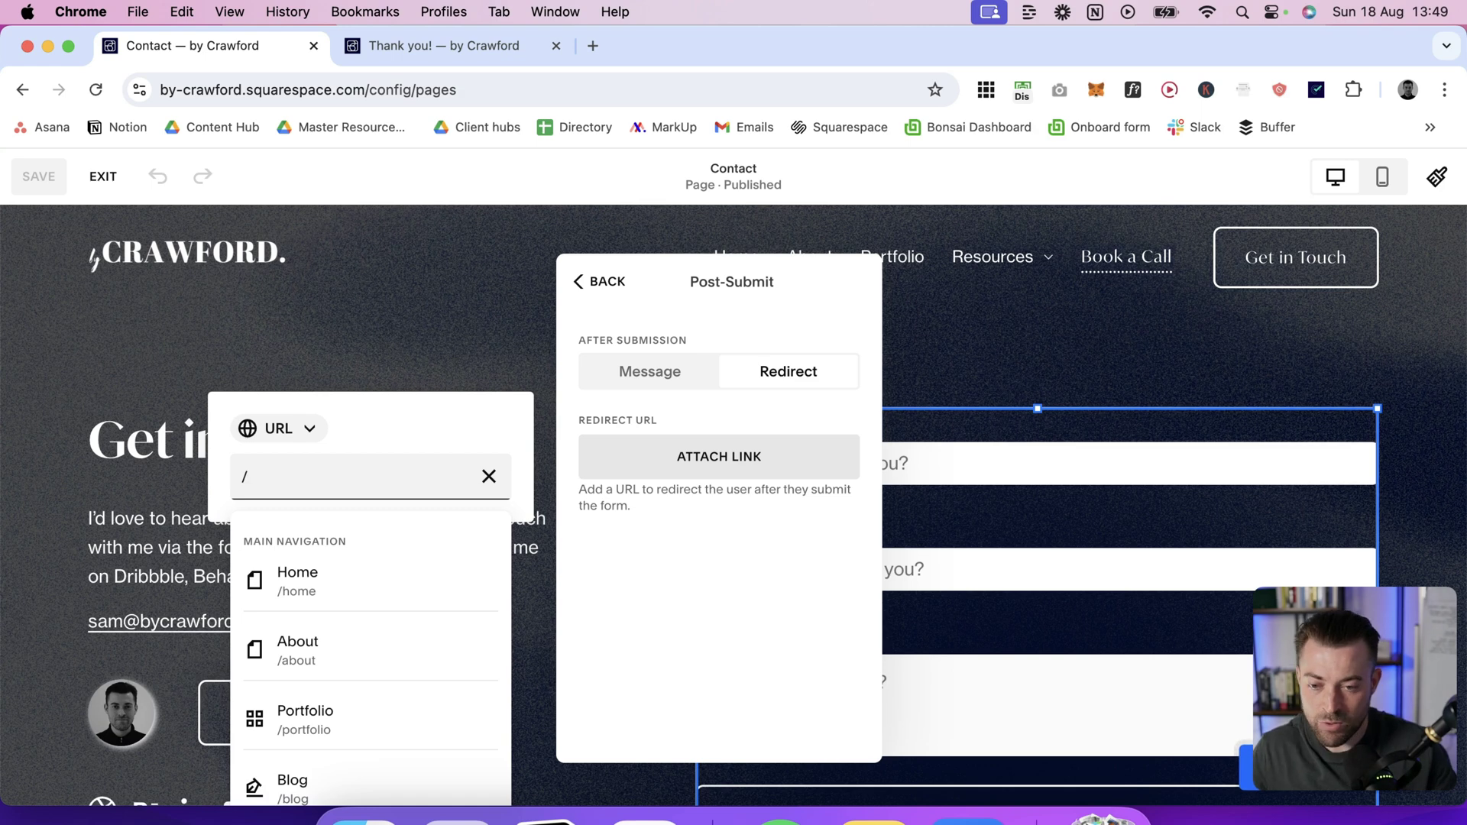
scroll(383, 609, down, 15)
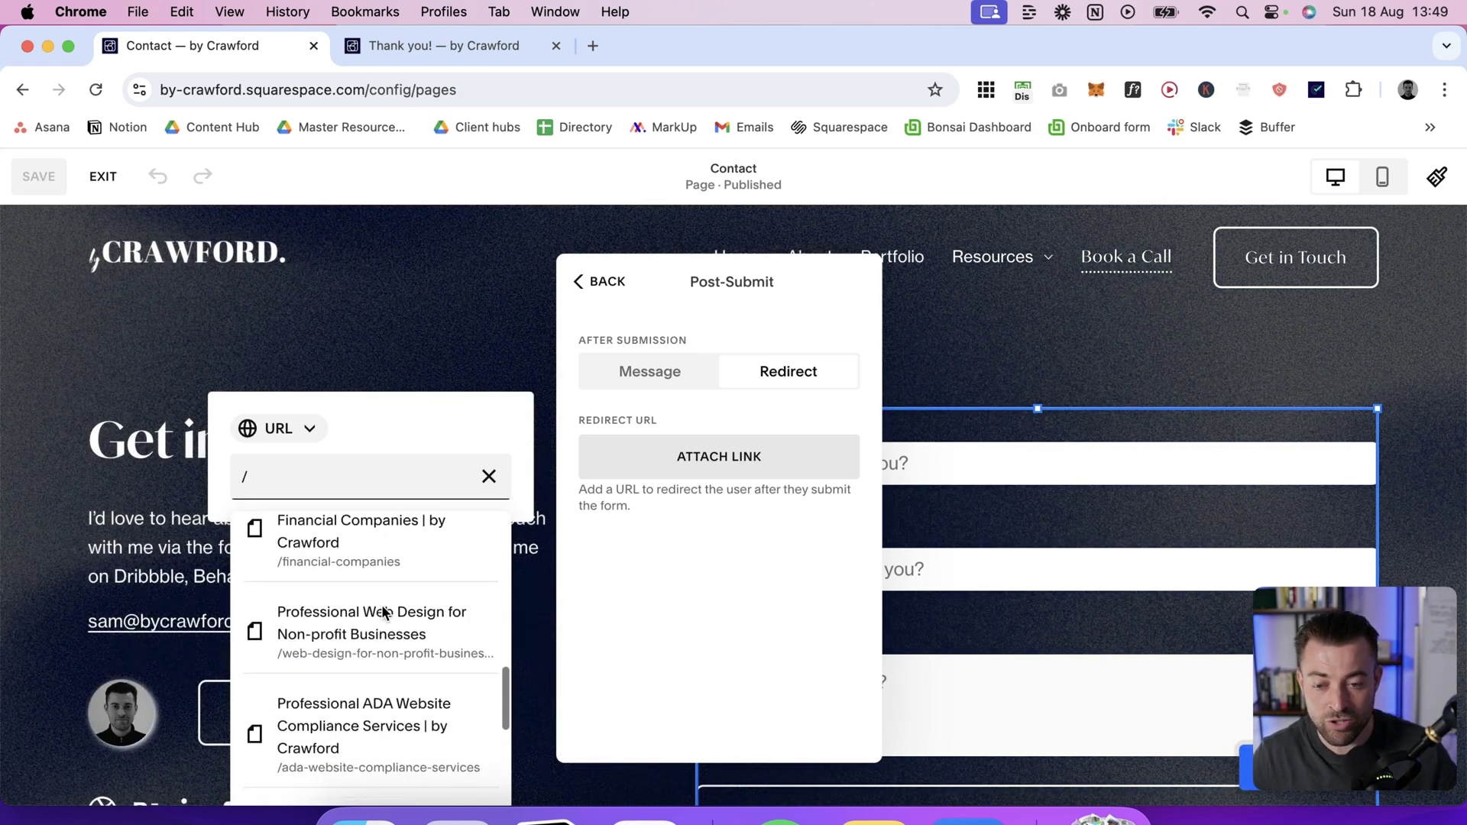
scroll(383, 612, up, 15)
text(tha)
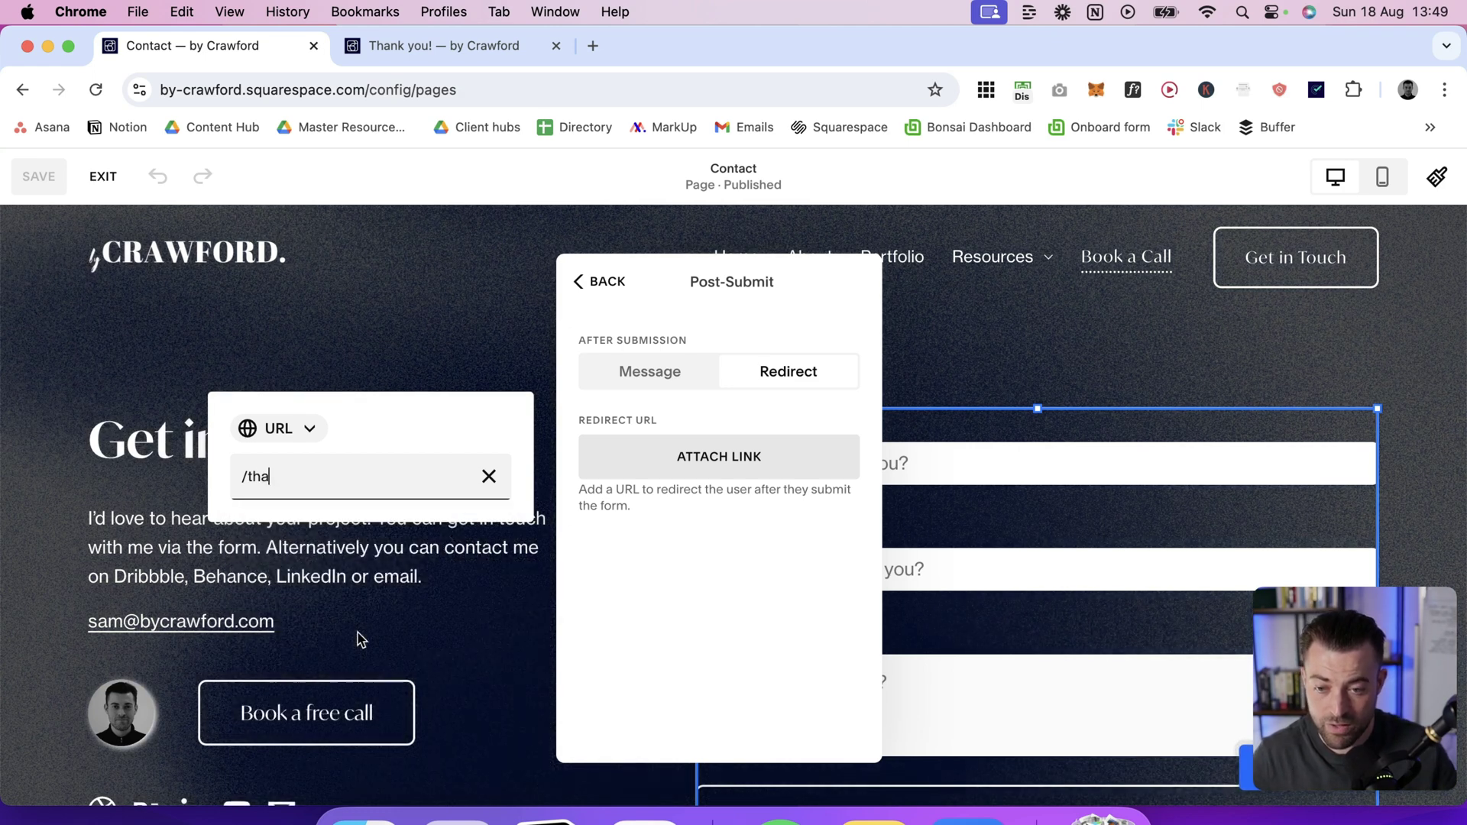
key(BackSpace)
key(BackSpace)
key(BackSpace)
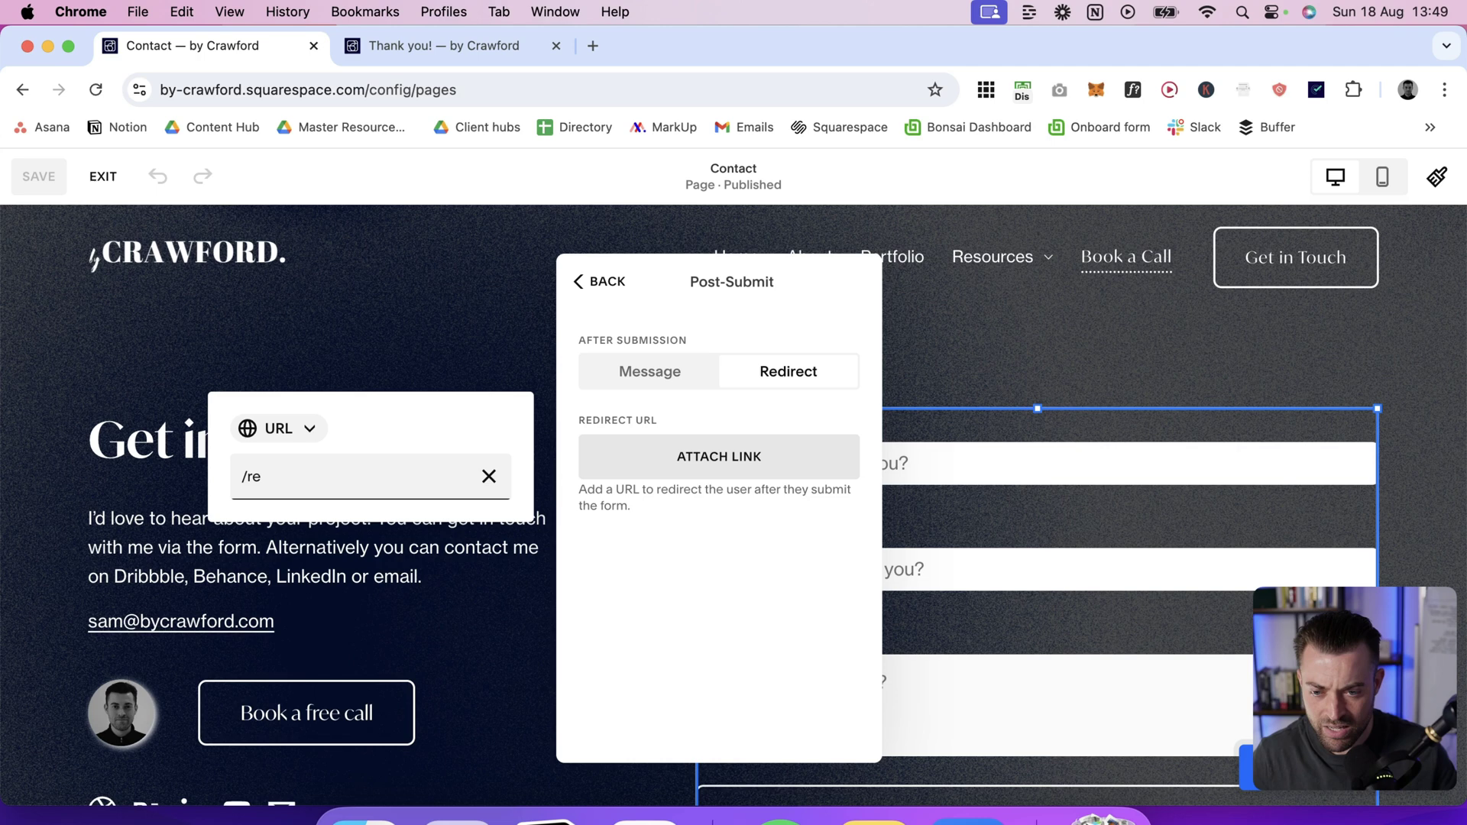
key(Return)
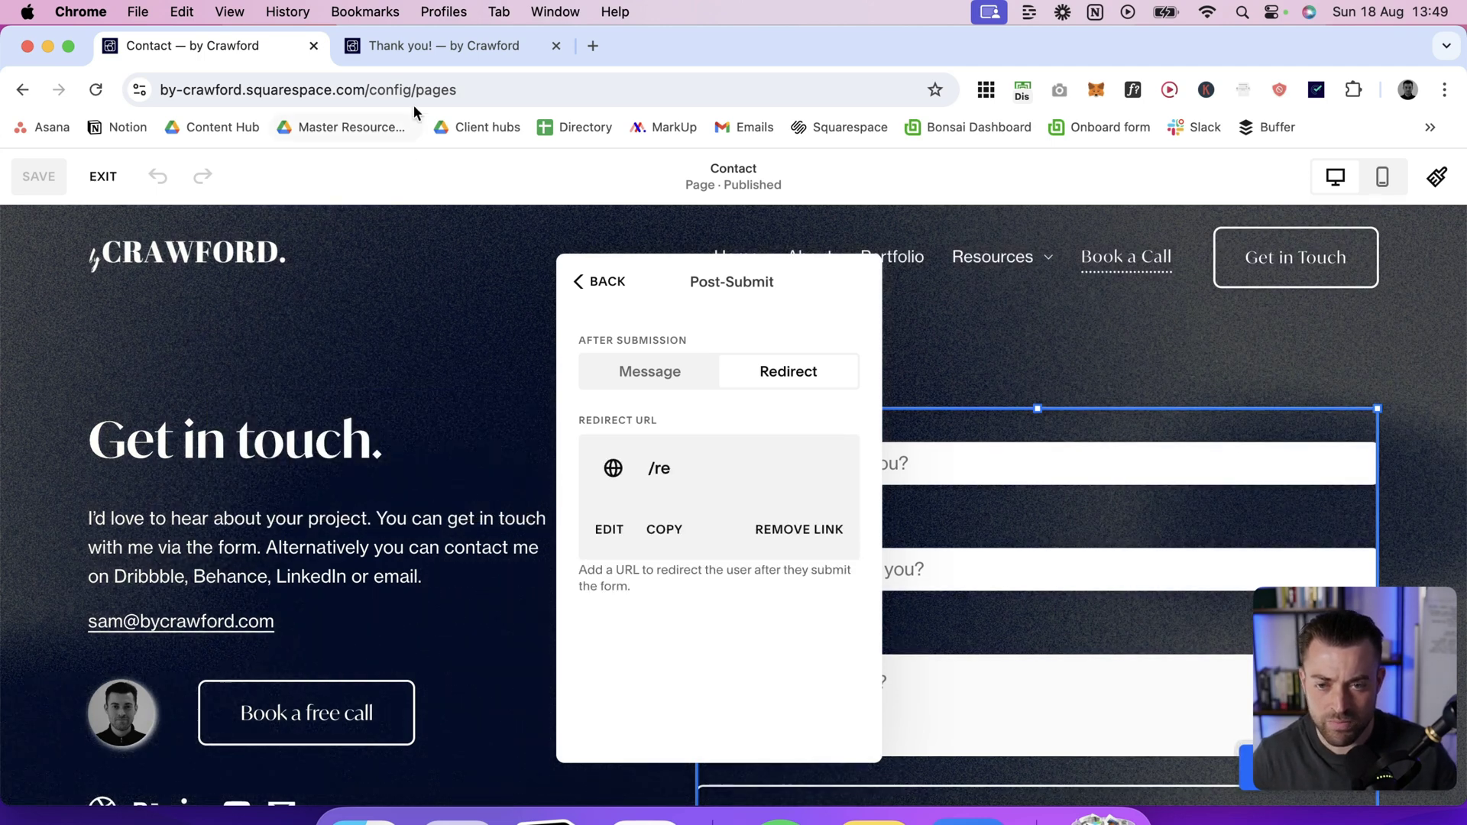
- Copy the slug from the live thank-you page's address and set the form's redirect URL to the Thank you! page, /contact-thank-you
click(417, 60)
double_click(284, 86)
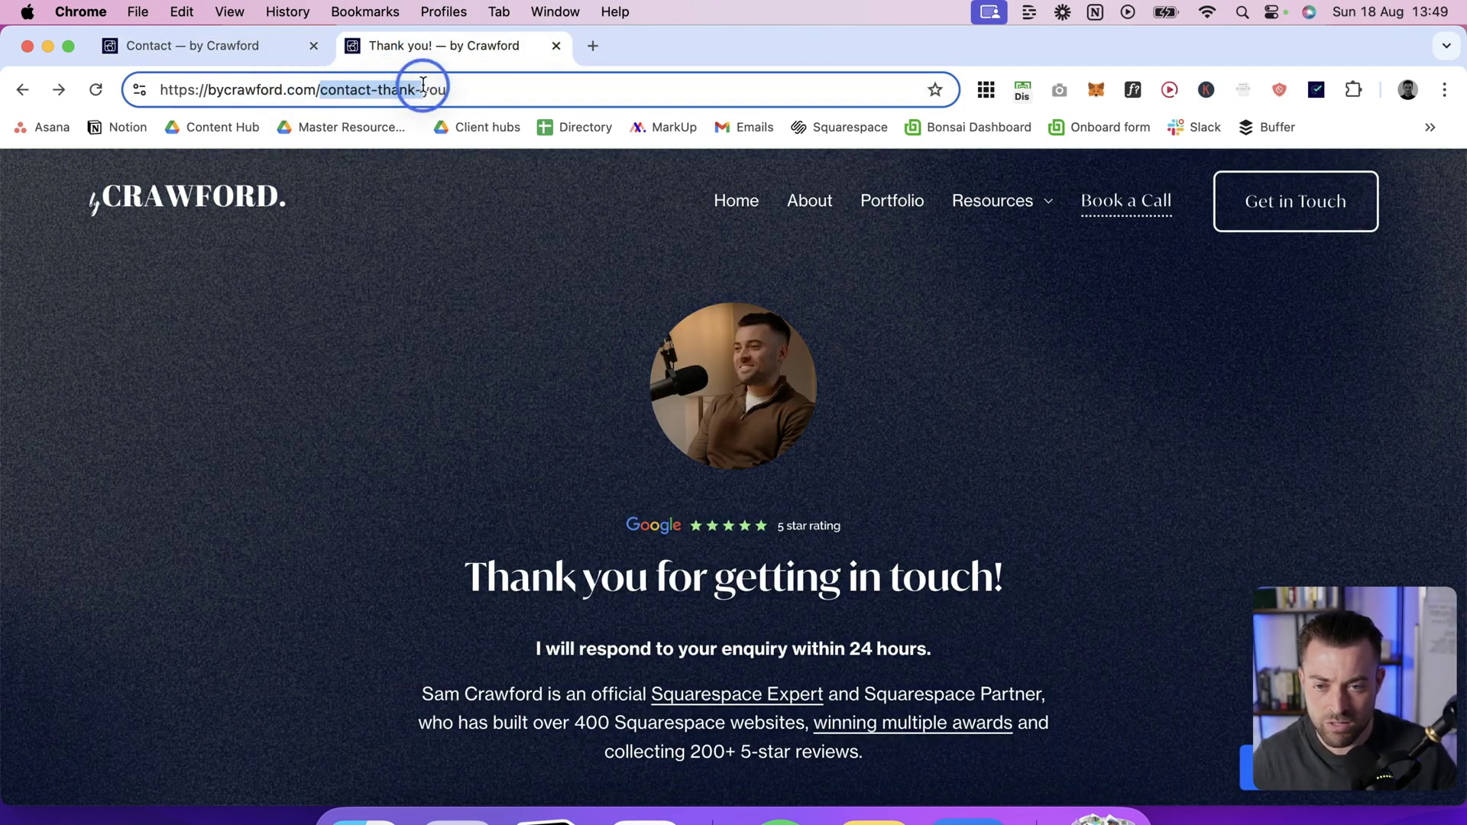
click(261, 42)
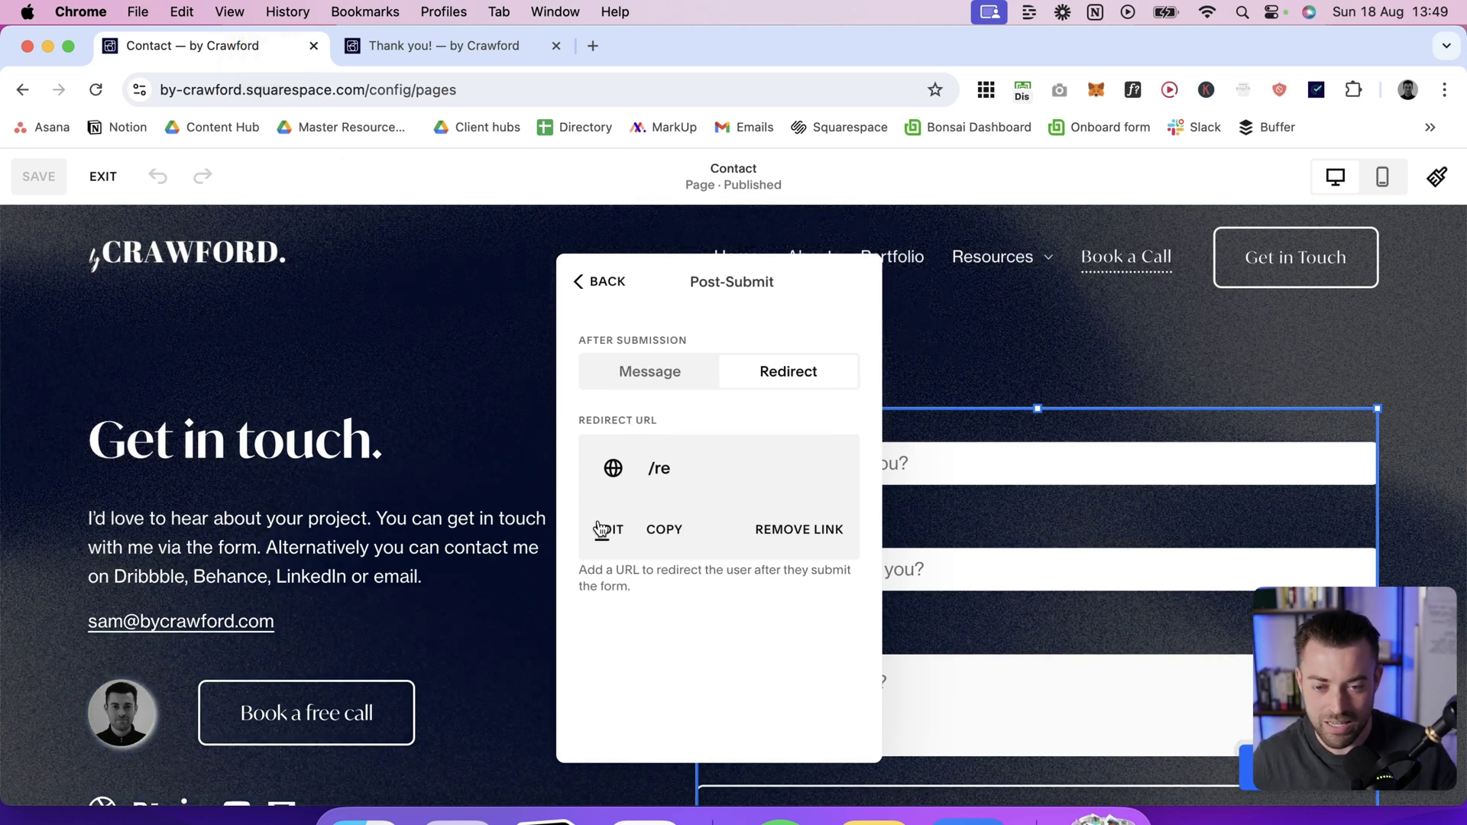
click(607, 527)
key(BackSpace)
key(BackSpace)
text(contact-thank-you)
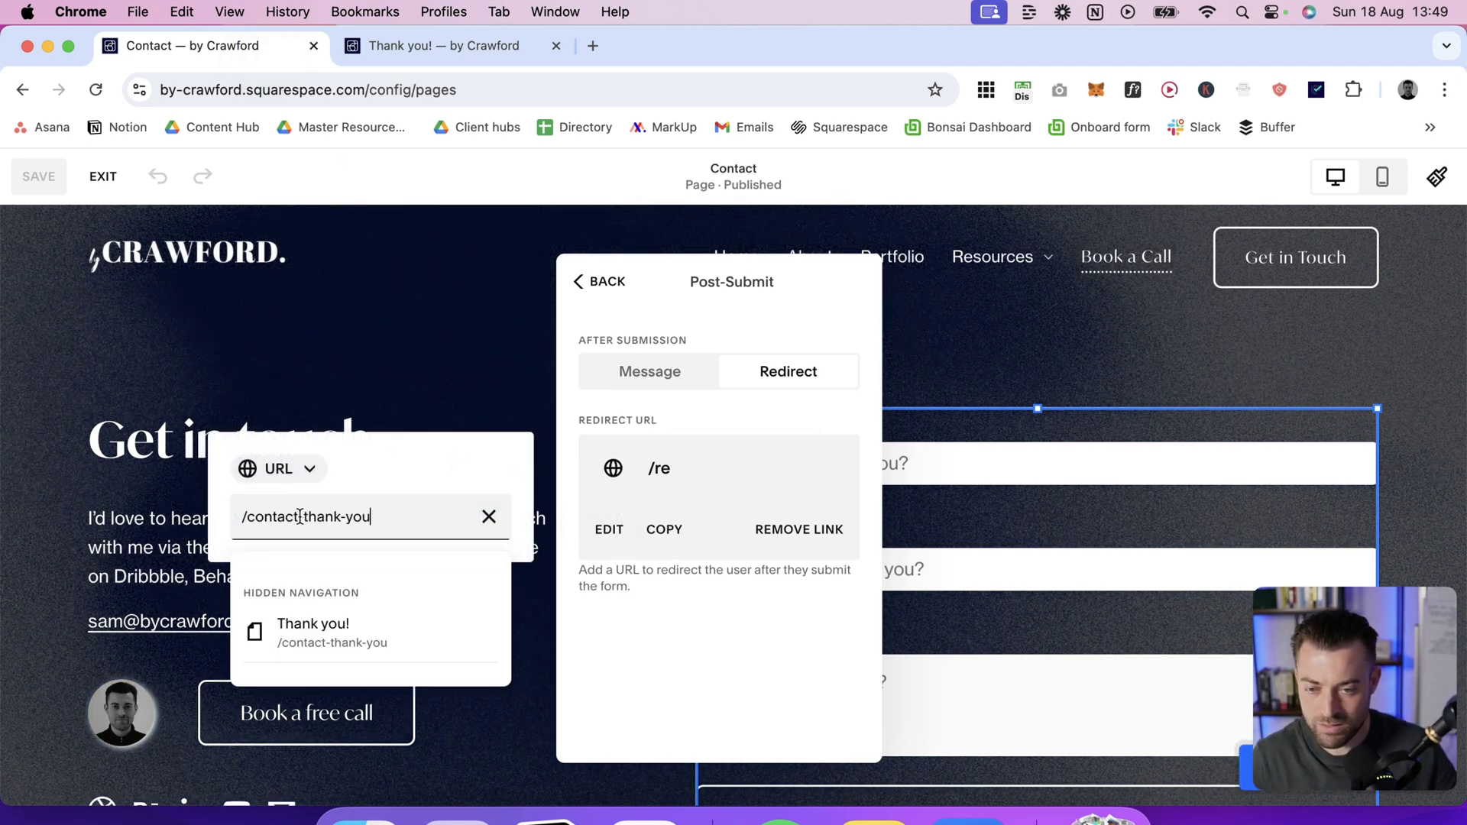
click(313, 630)
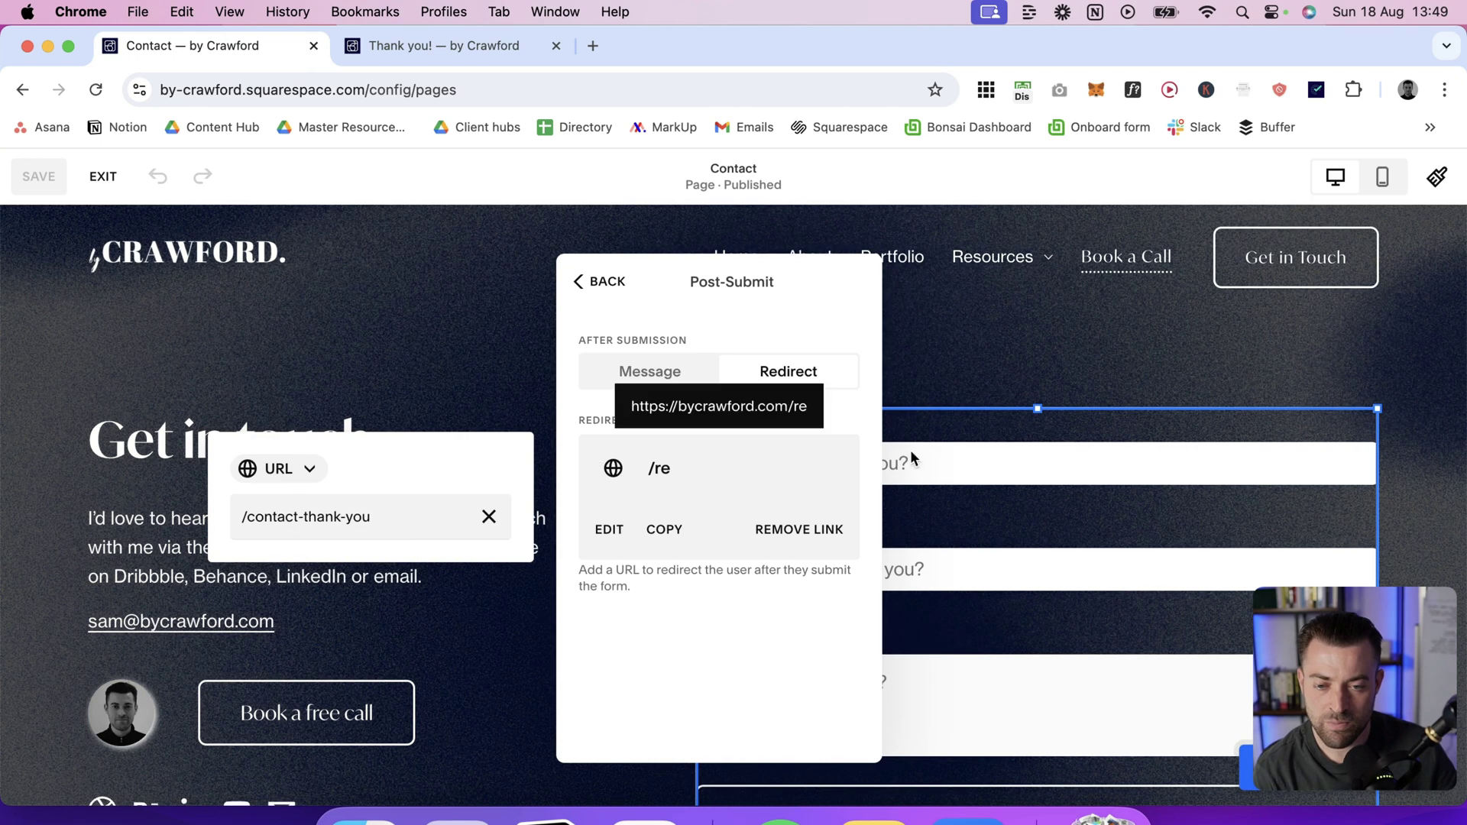
- Reopen the form's post-submit settings, follow the redirect link to the Thank you! page, and preview it full-size
click(607, 282)
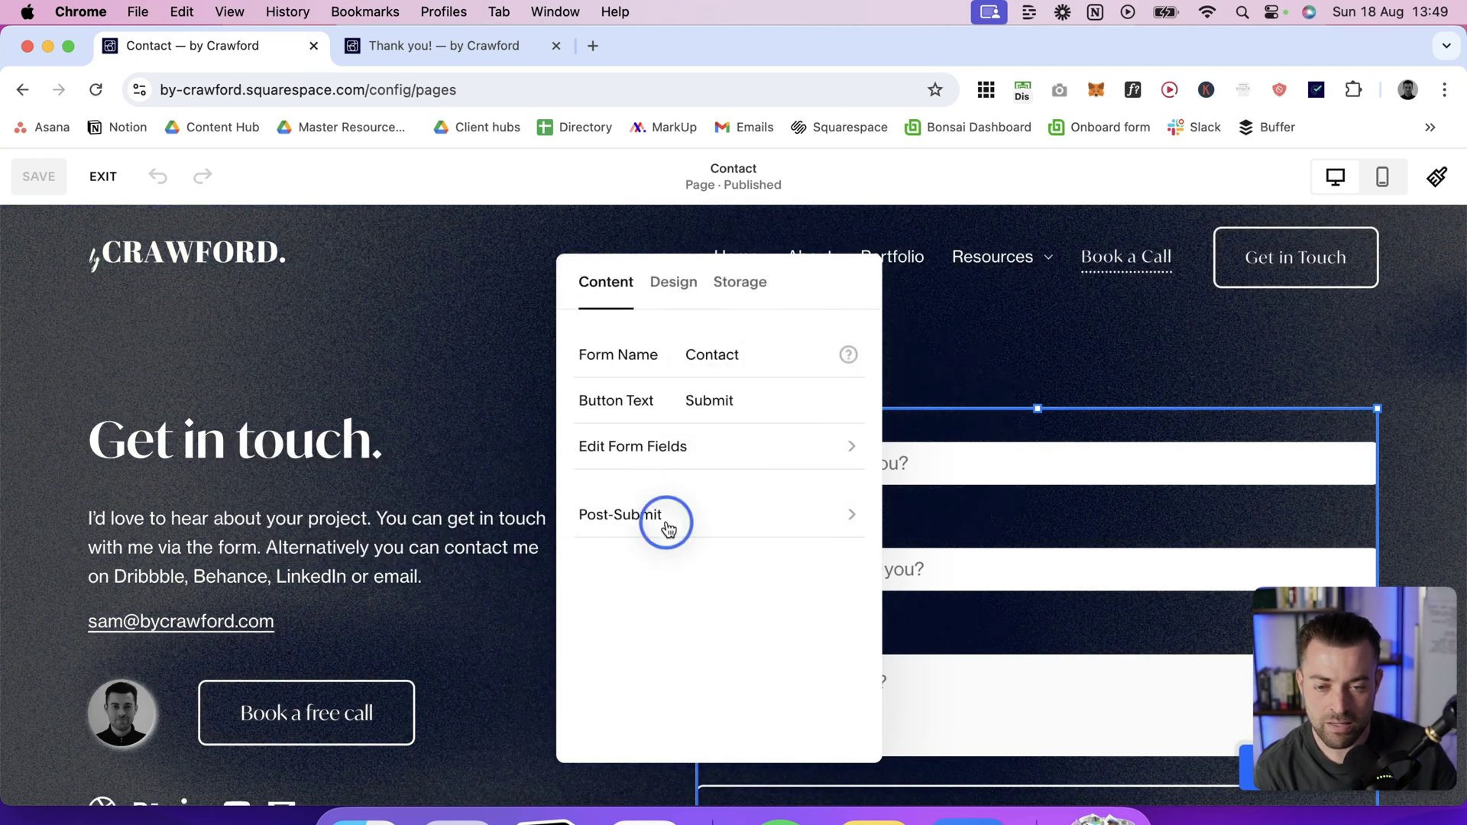
click(669, 527)
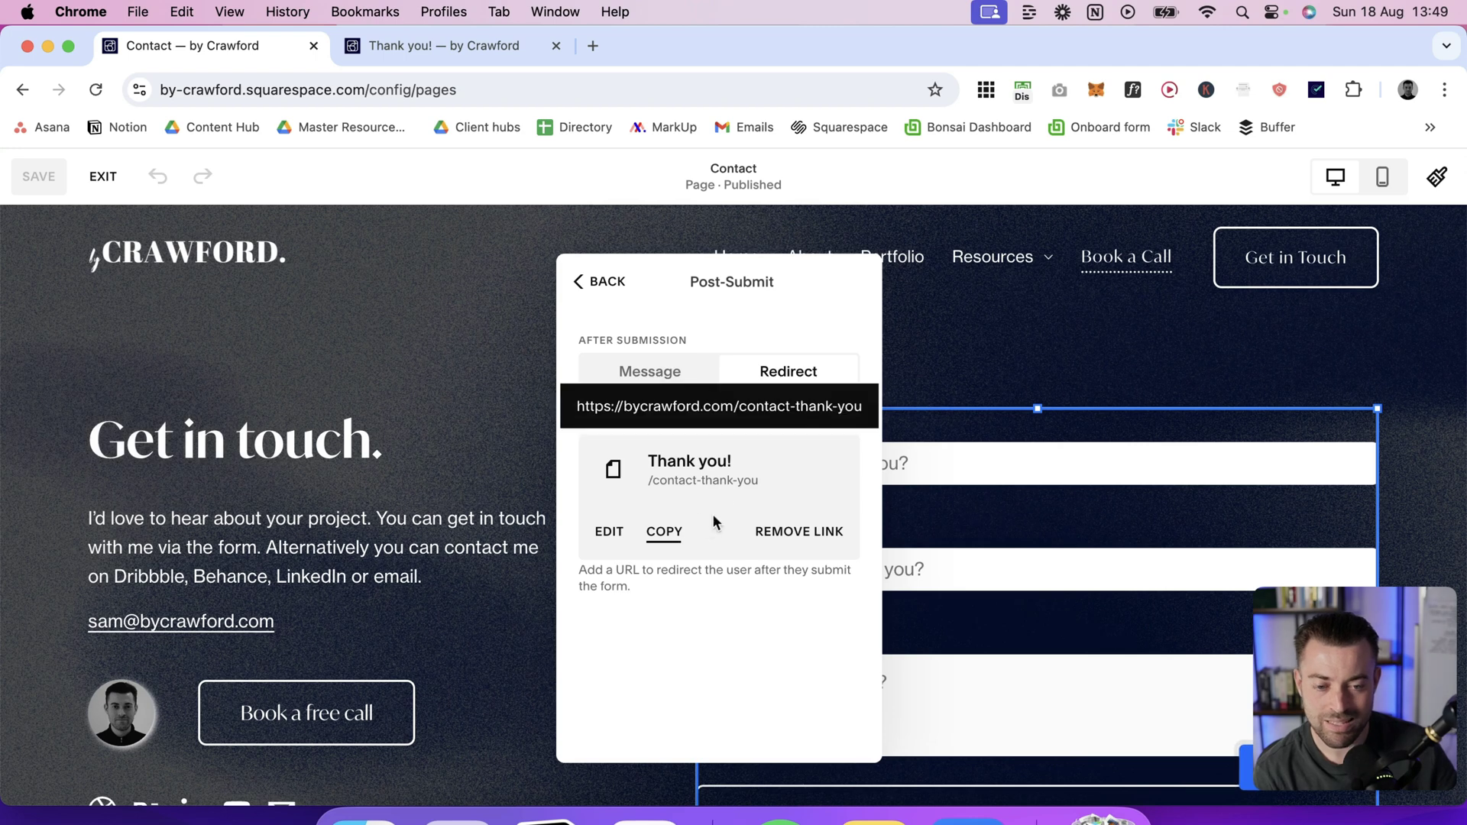
click(687, 464)
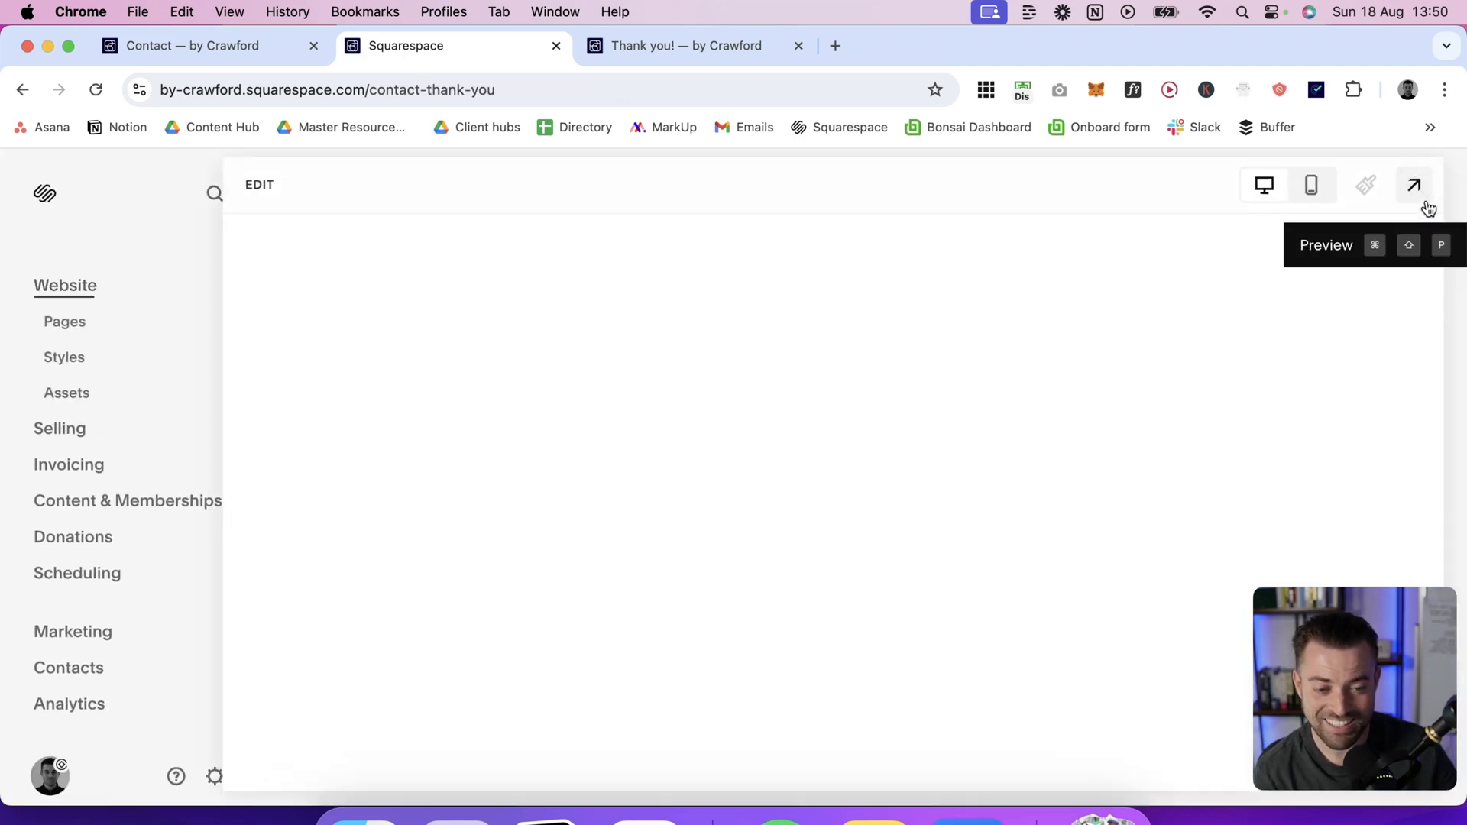
click(1419, 201)
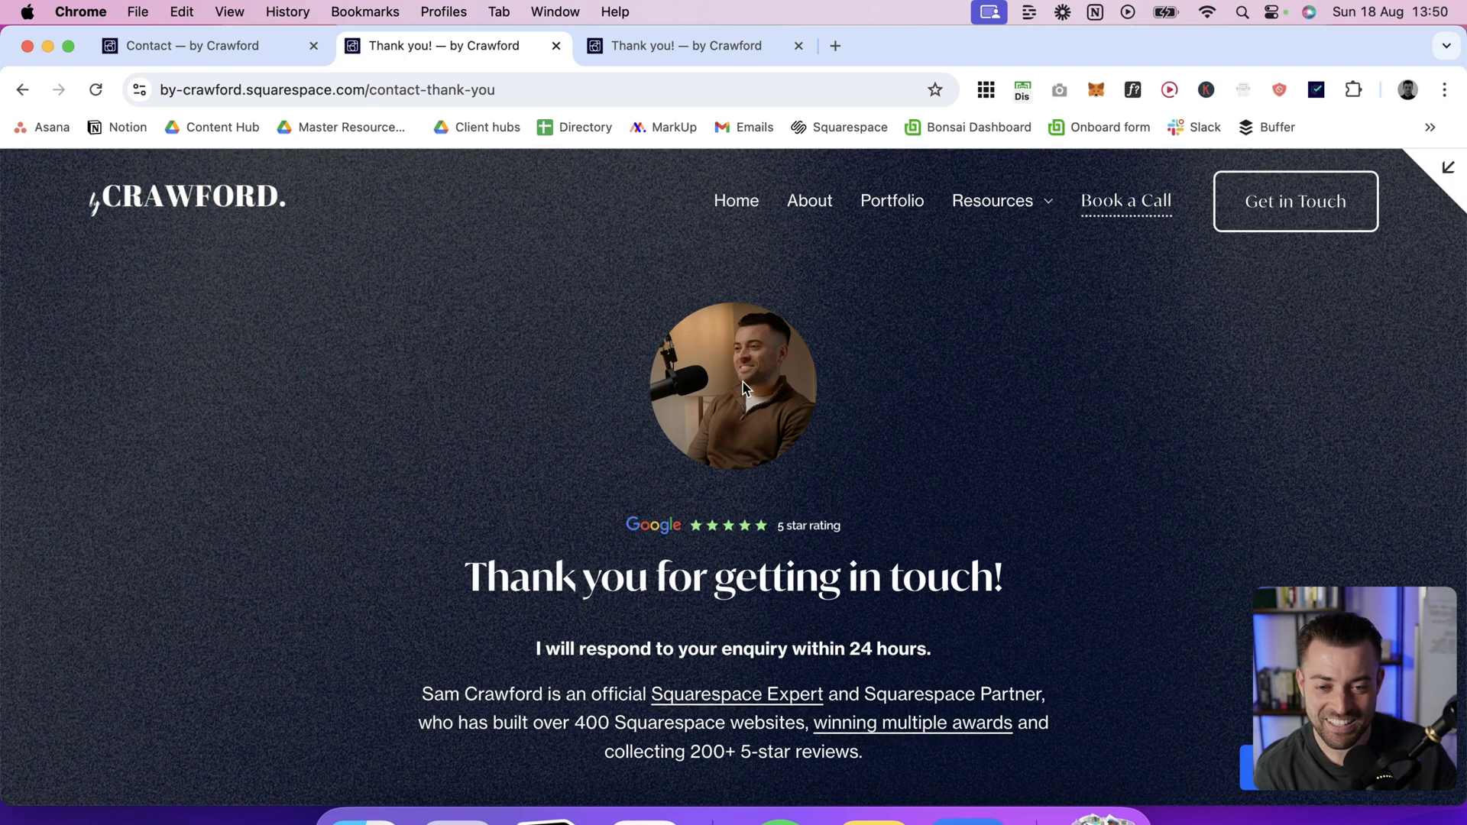
- Return to the Contact page, leave its editor, and open the page in full-size preview
click(173, 46)
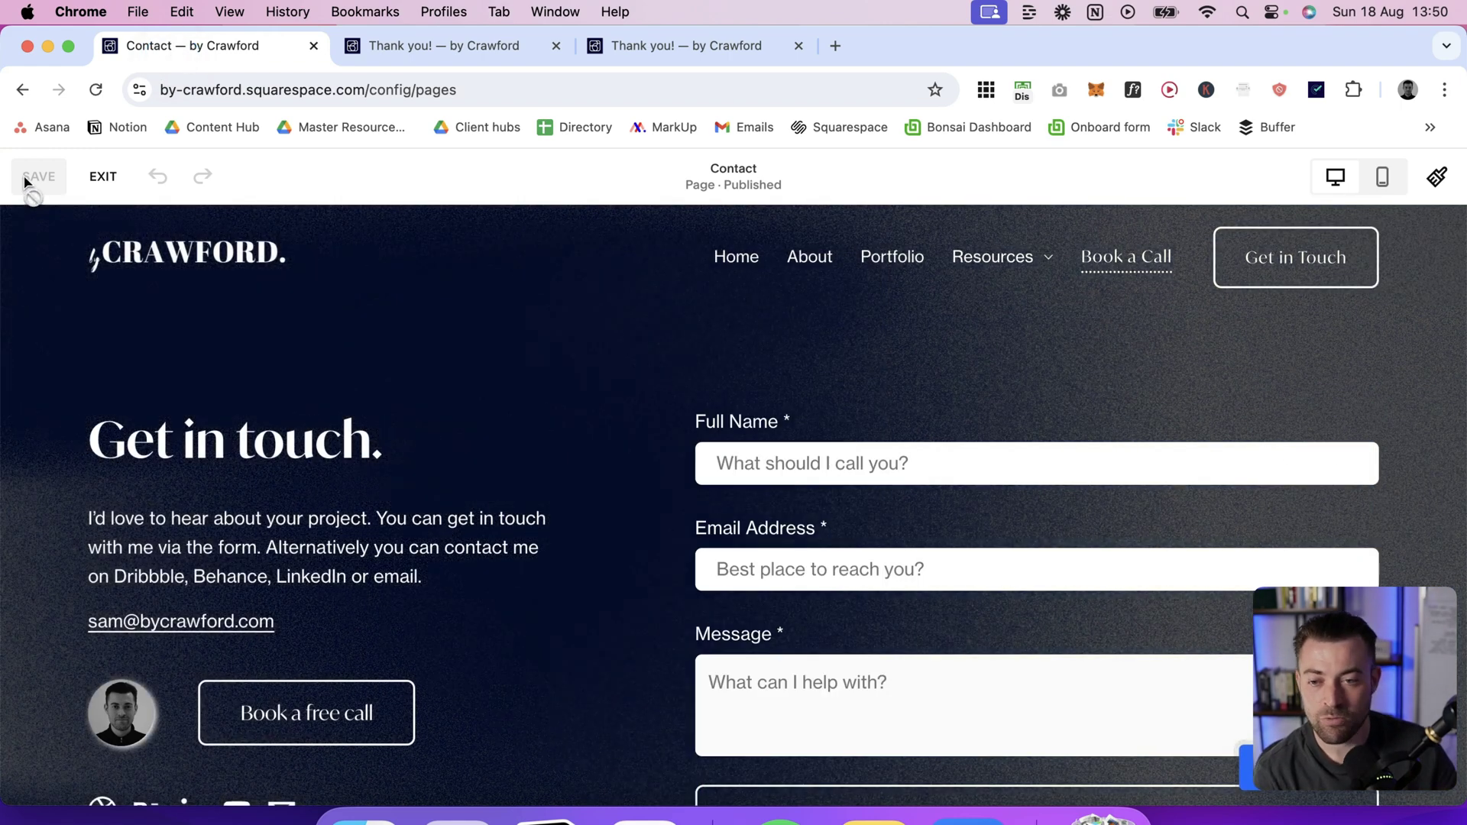
click(101, 178)
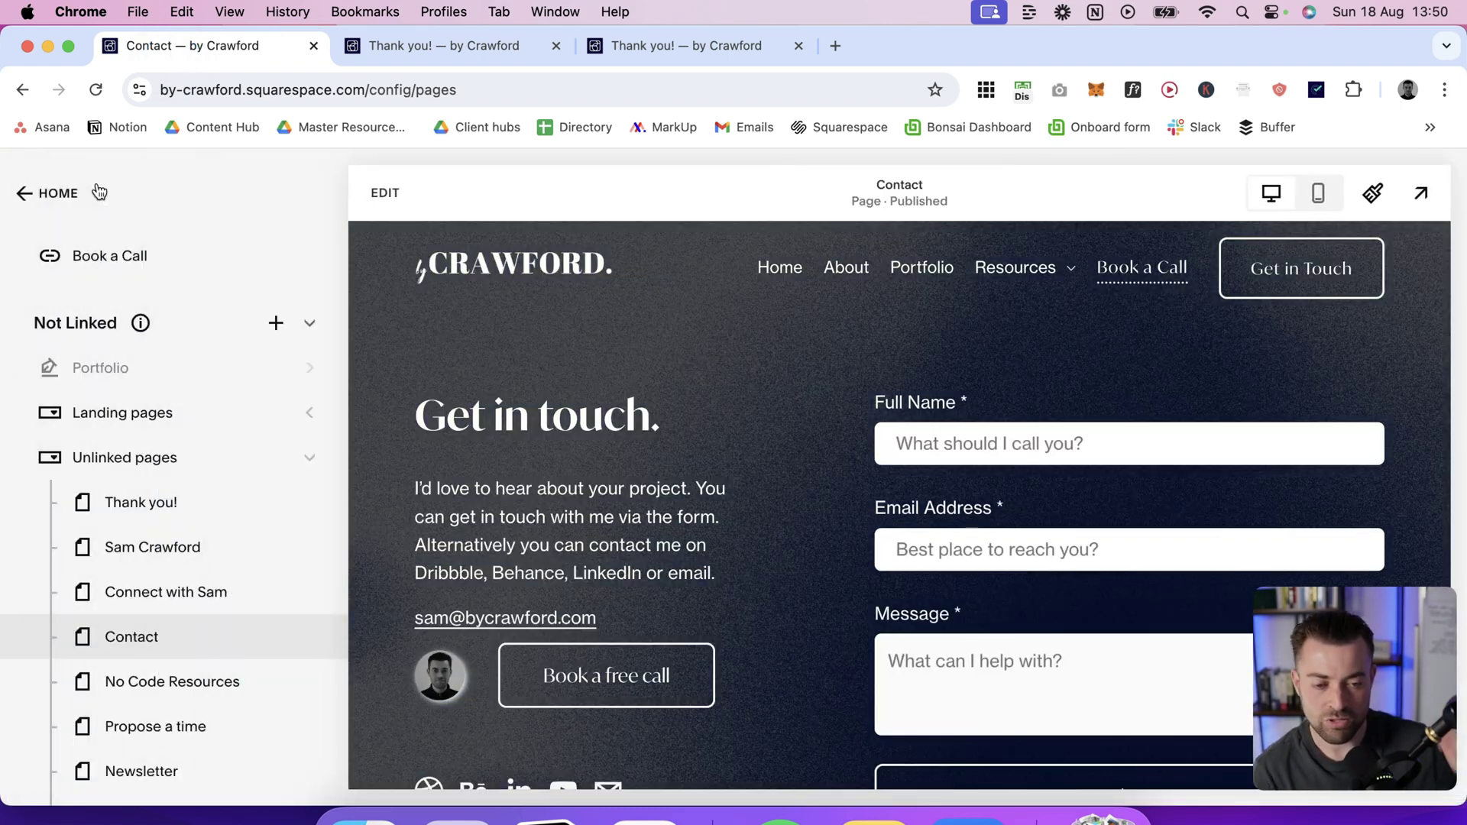
click(1423, 197)
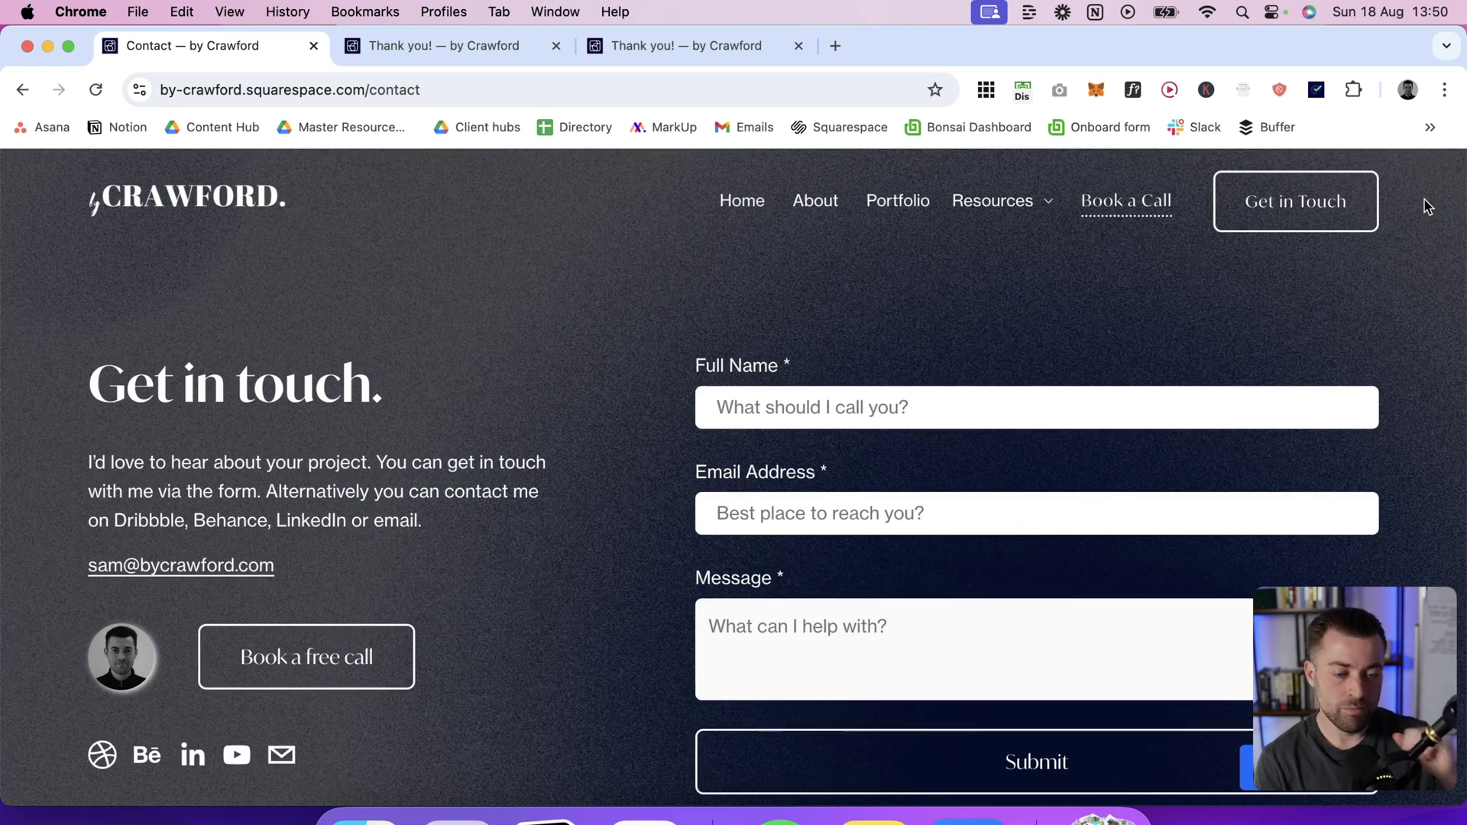